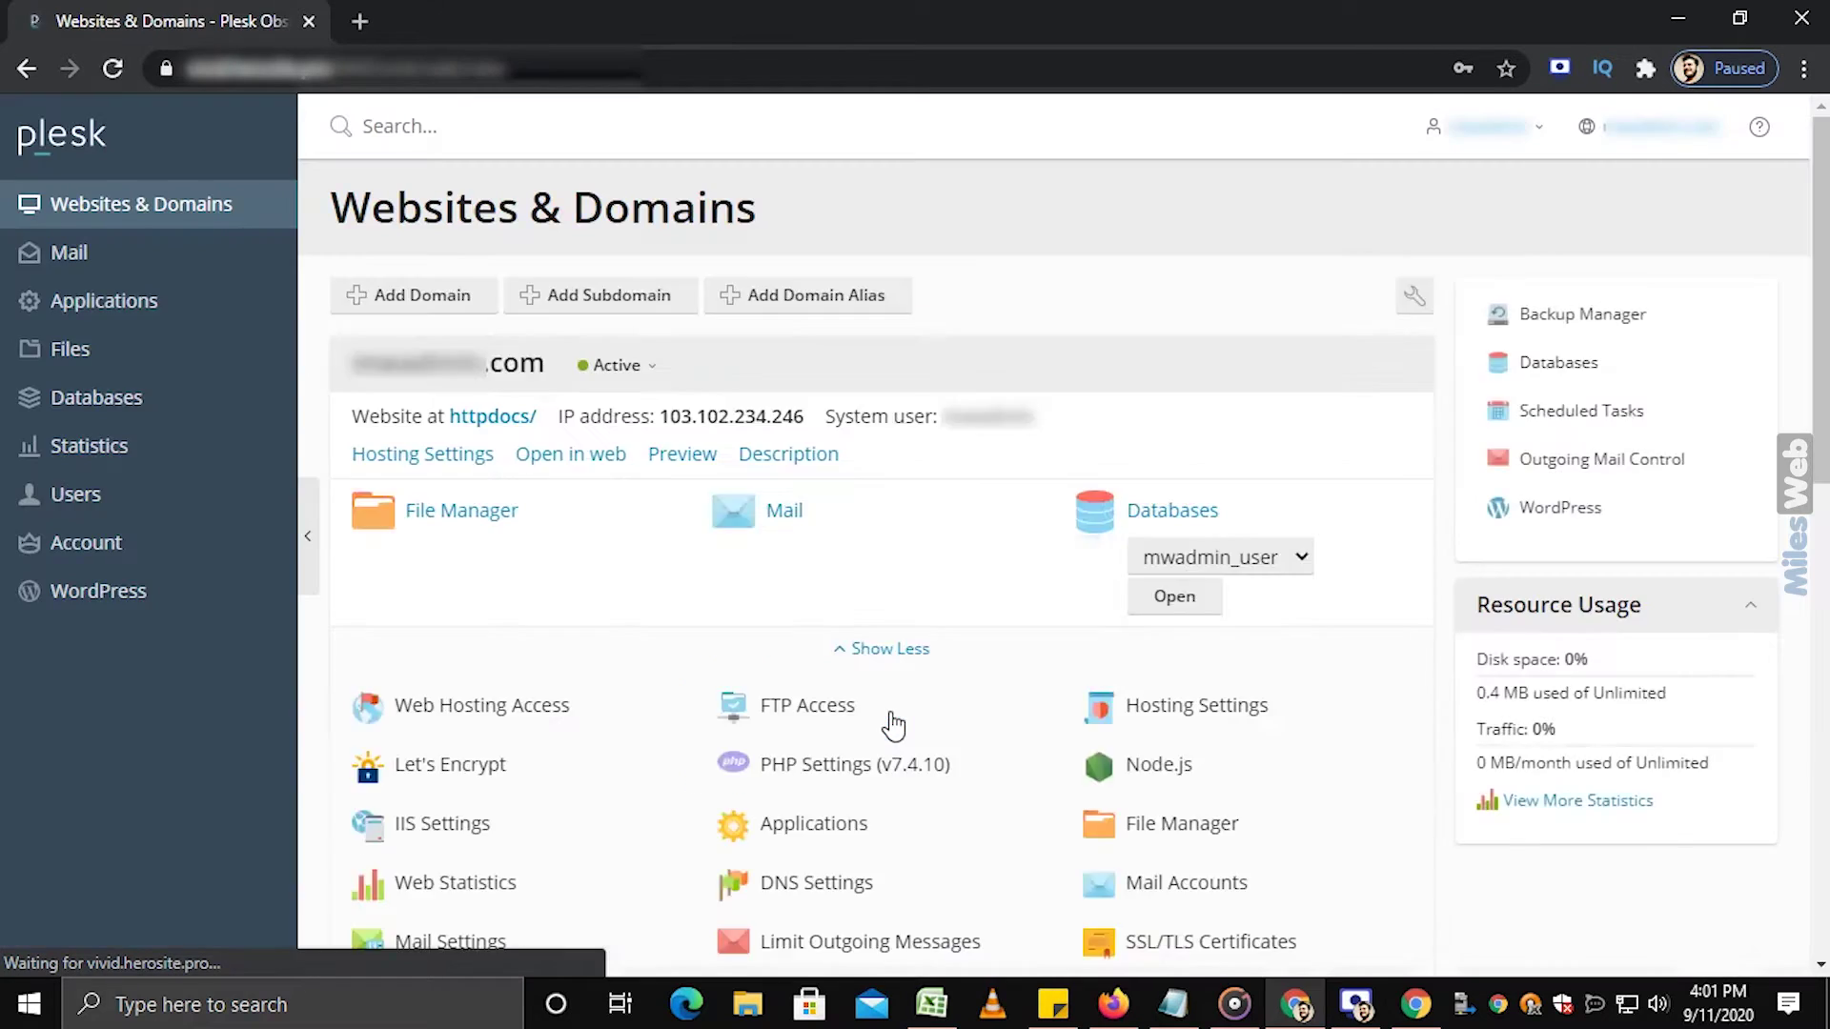
Open the domain's FTP Access page and start adding another FTP account
left_click(801, 711)
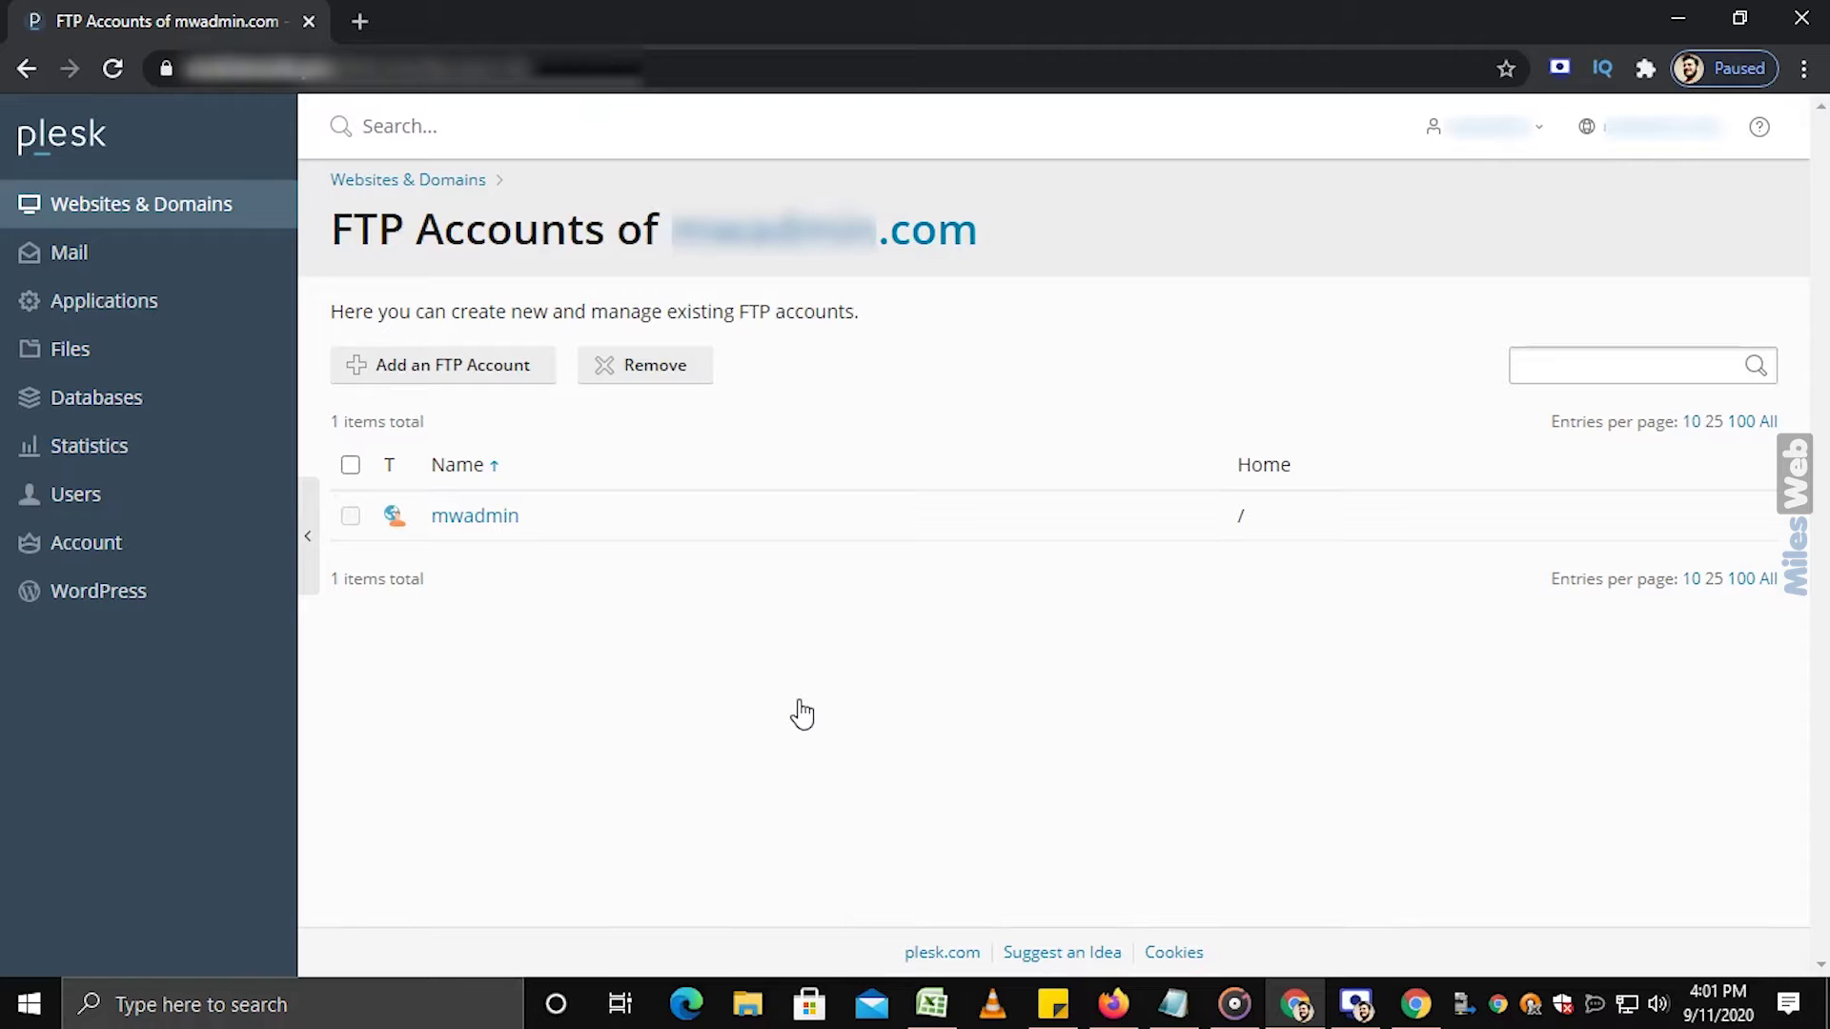
left_click(520, 375)
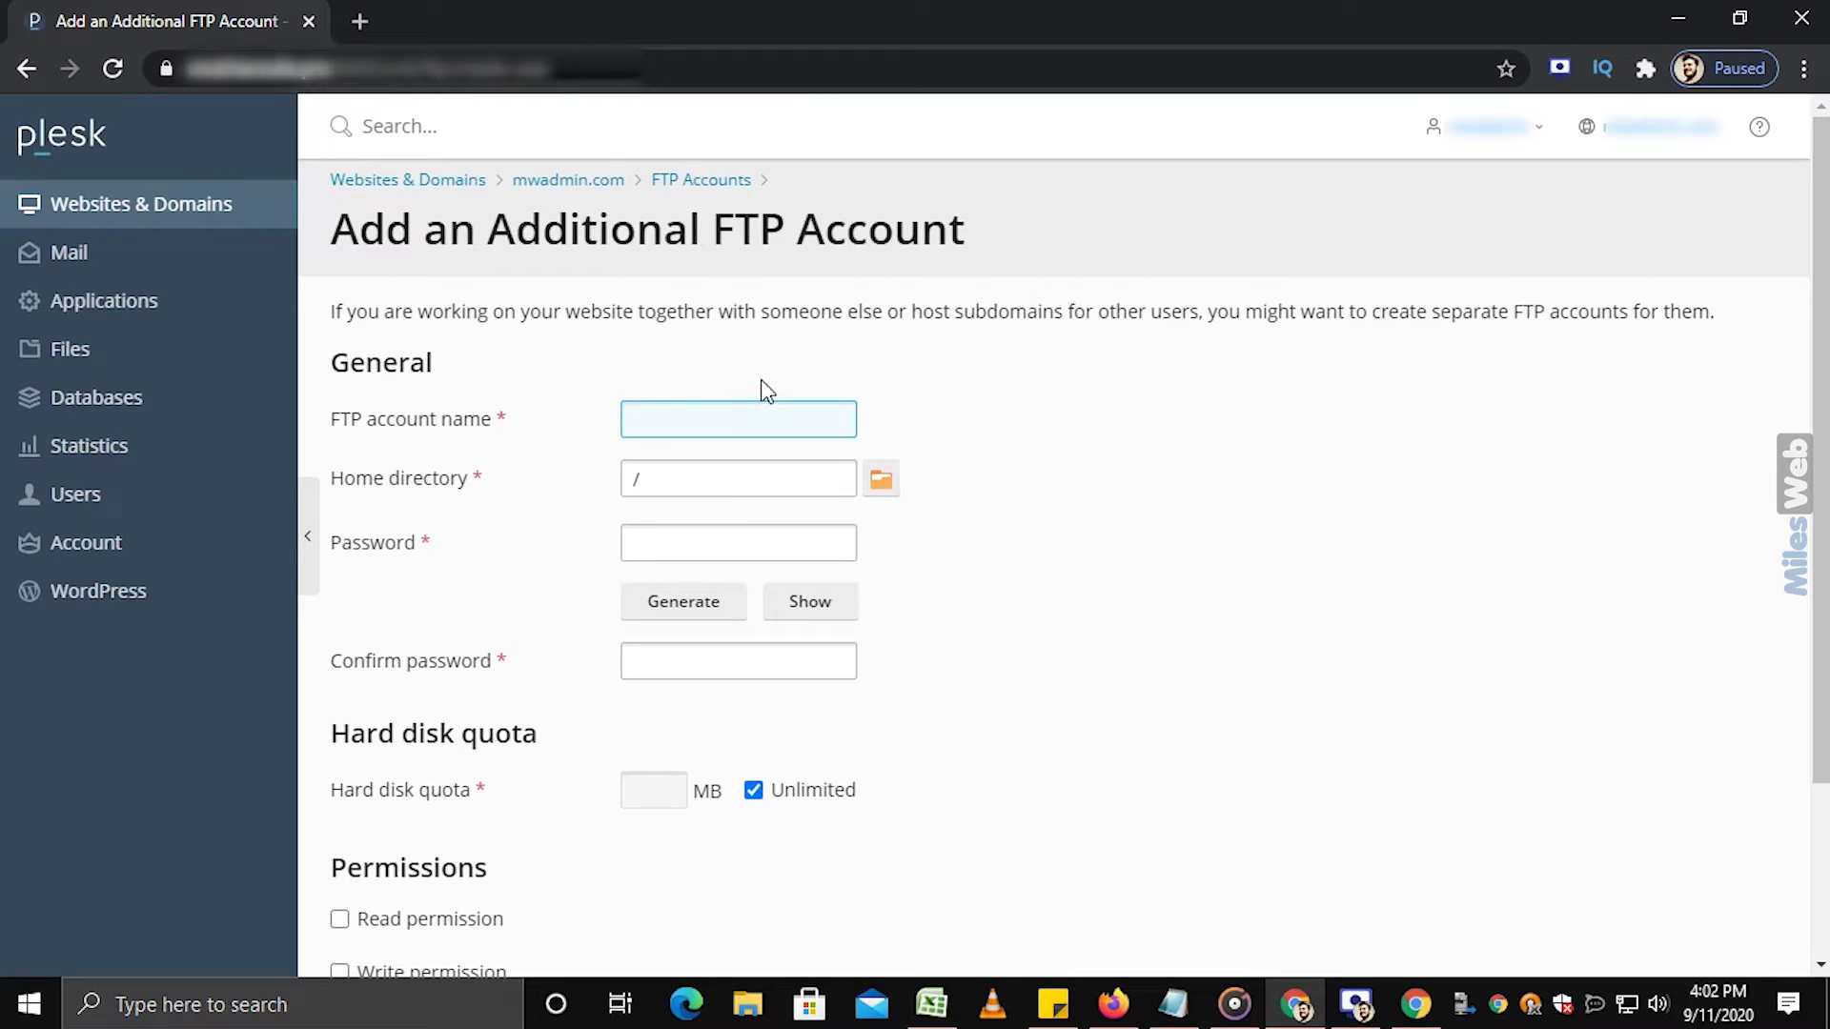
type("mwadmintest")
Name the account mwadmintest and browse the domain's folders for its home directory
left_click(726, 480)
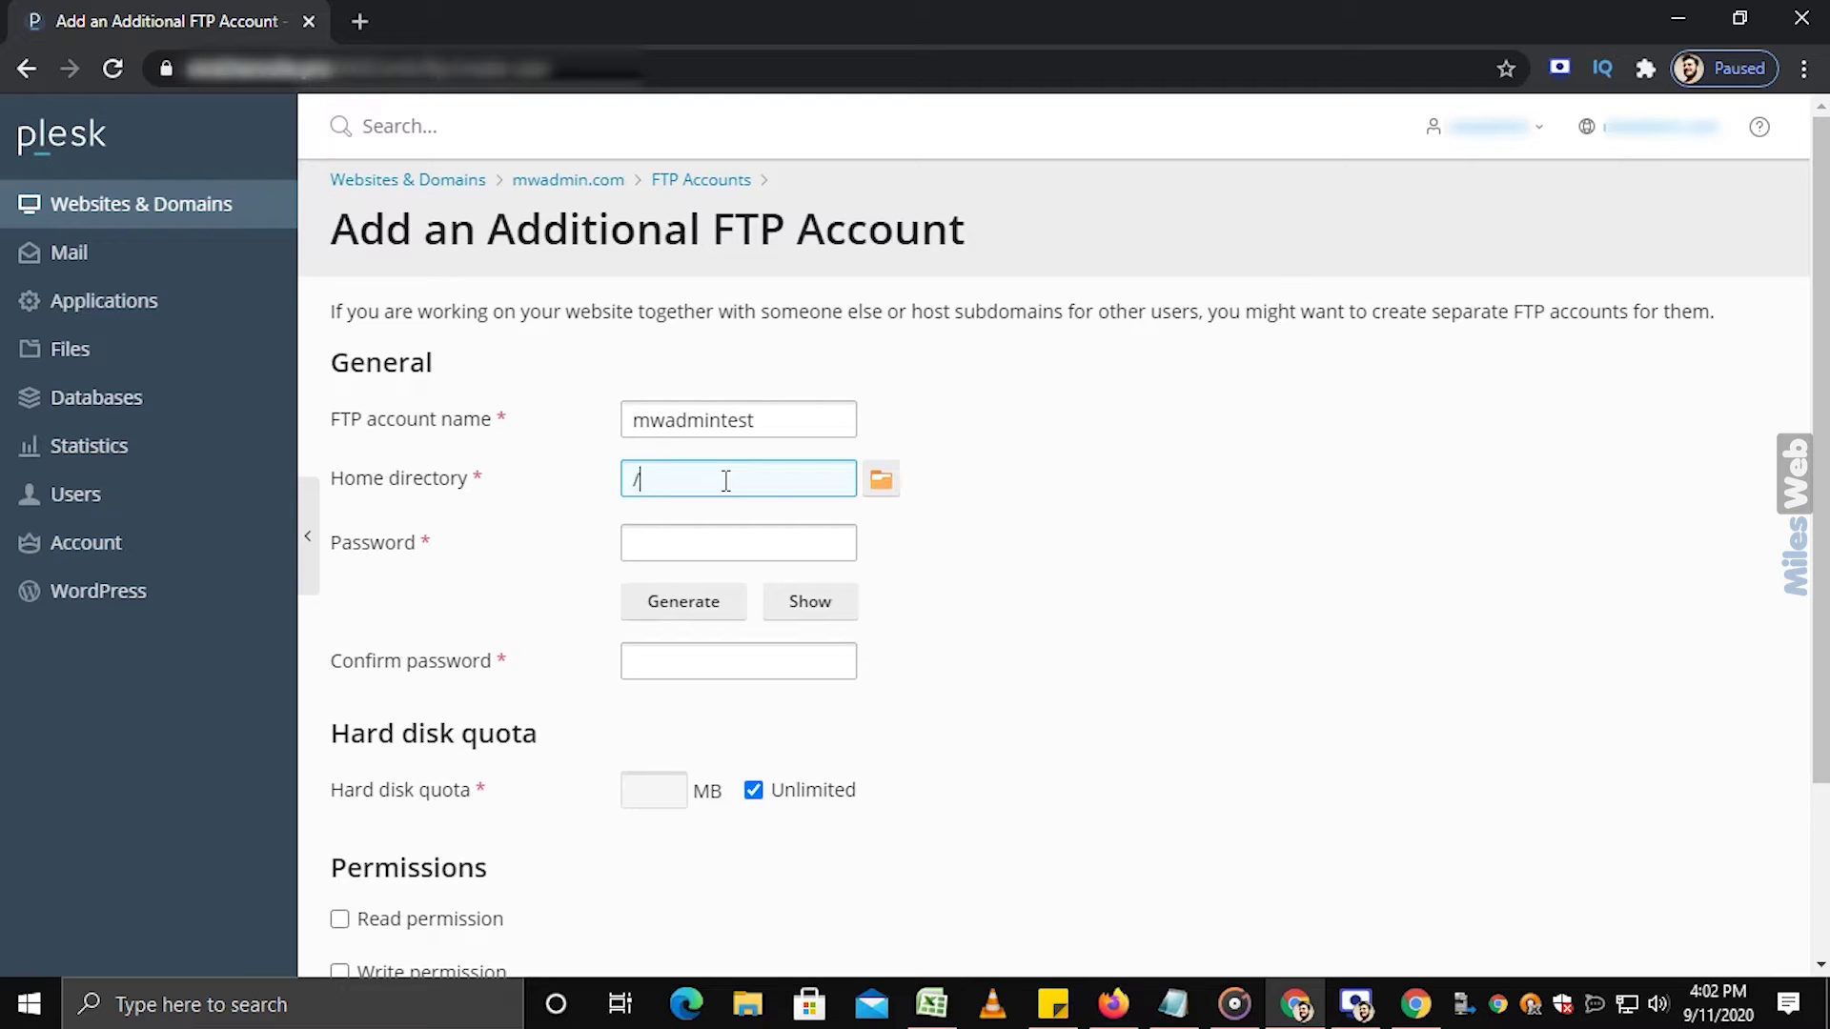
left_click(880, 481)
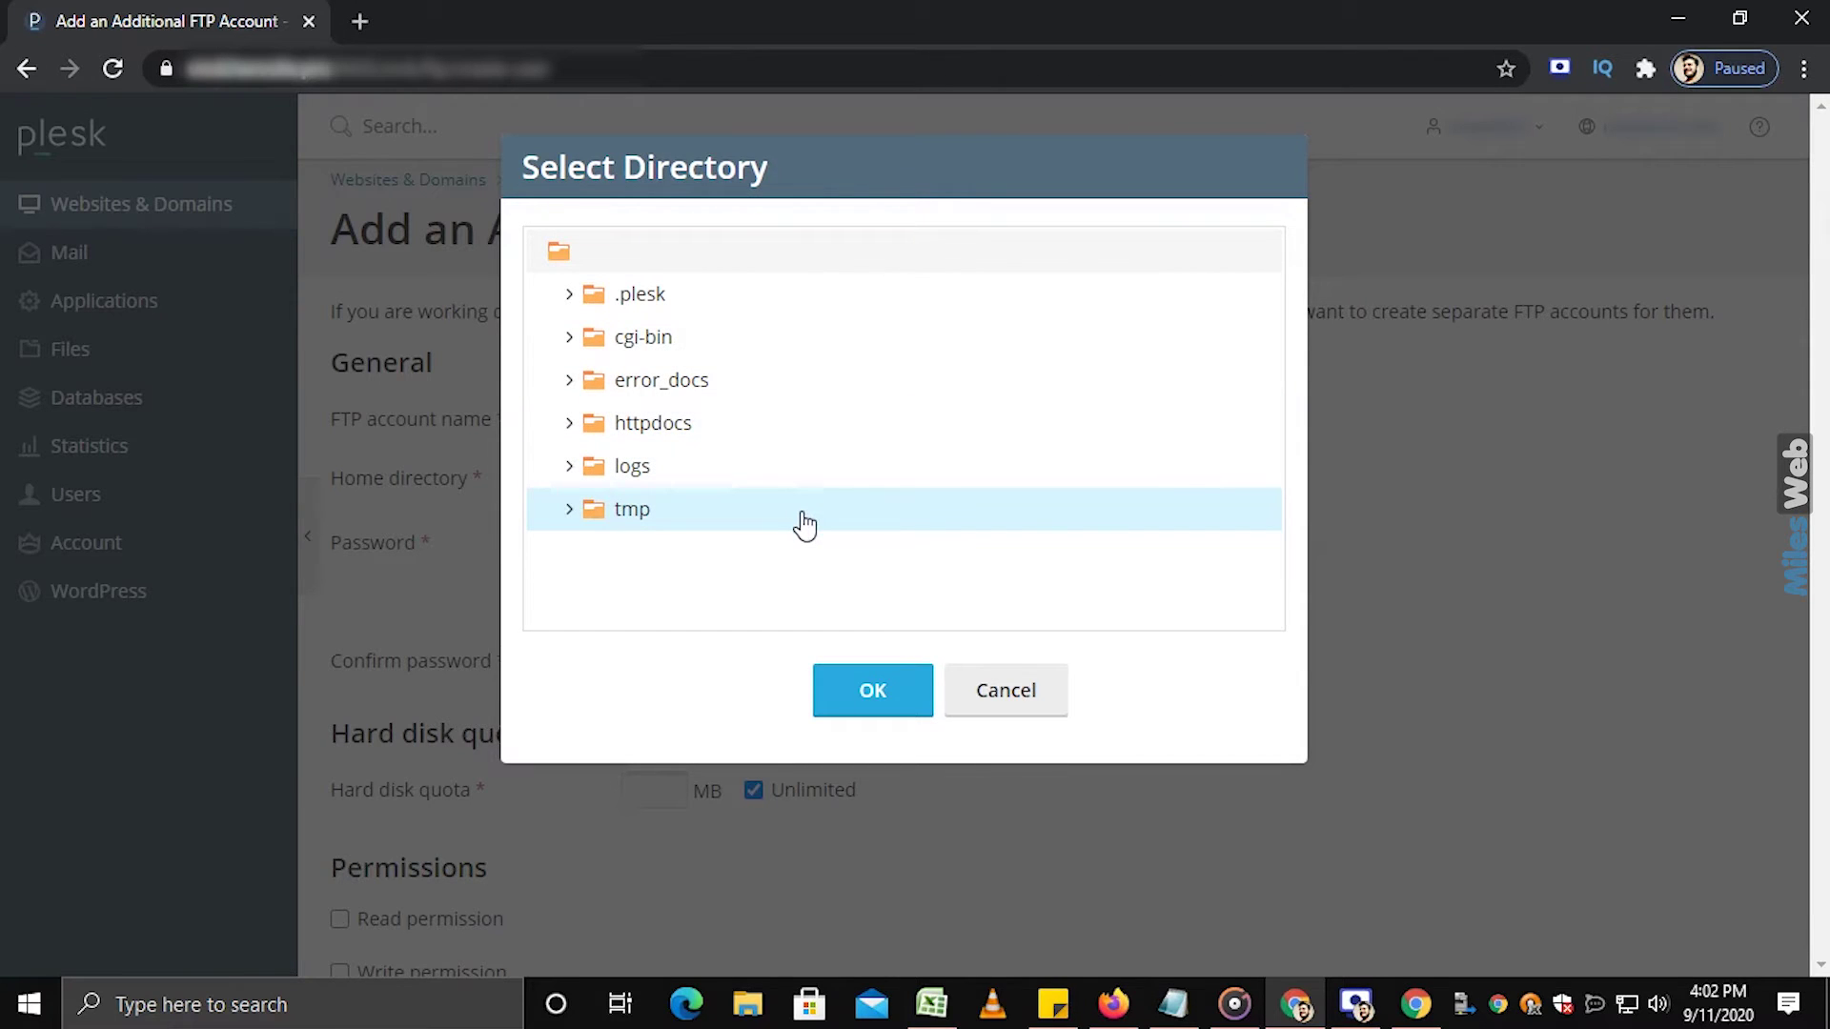
left_click(985, 692)
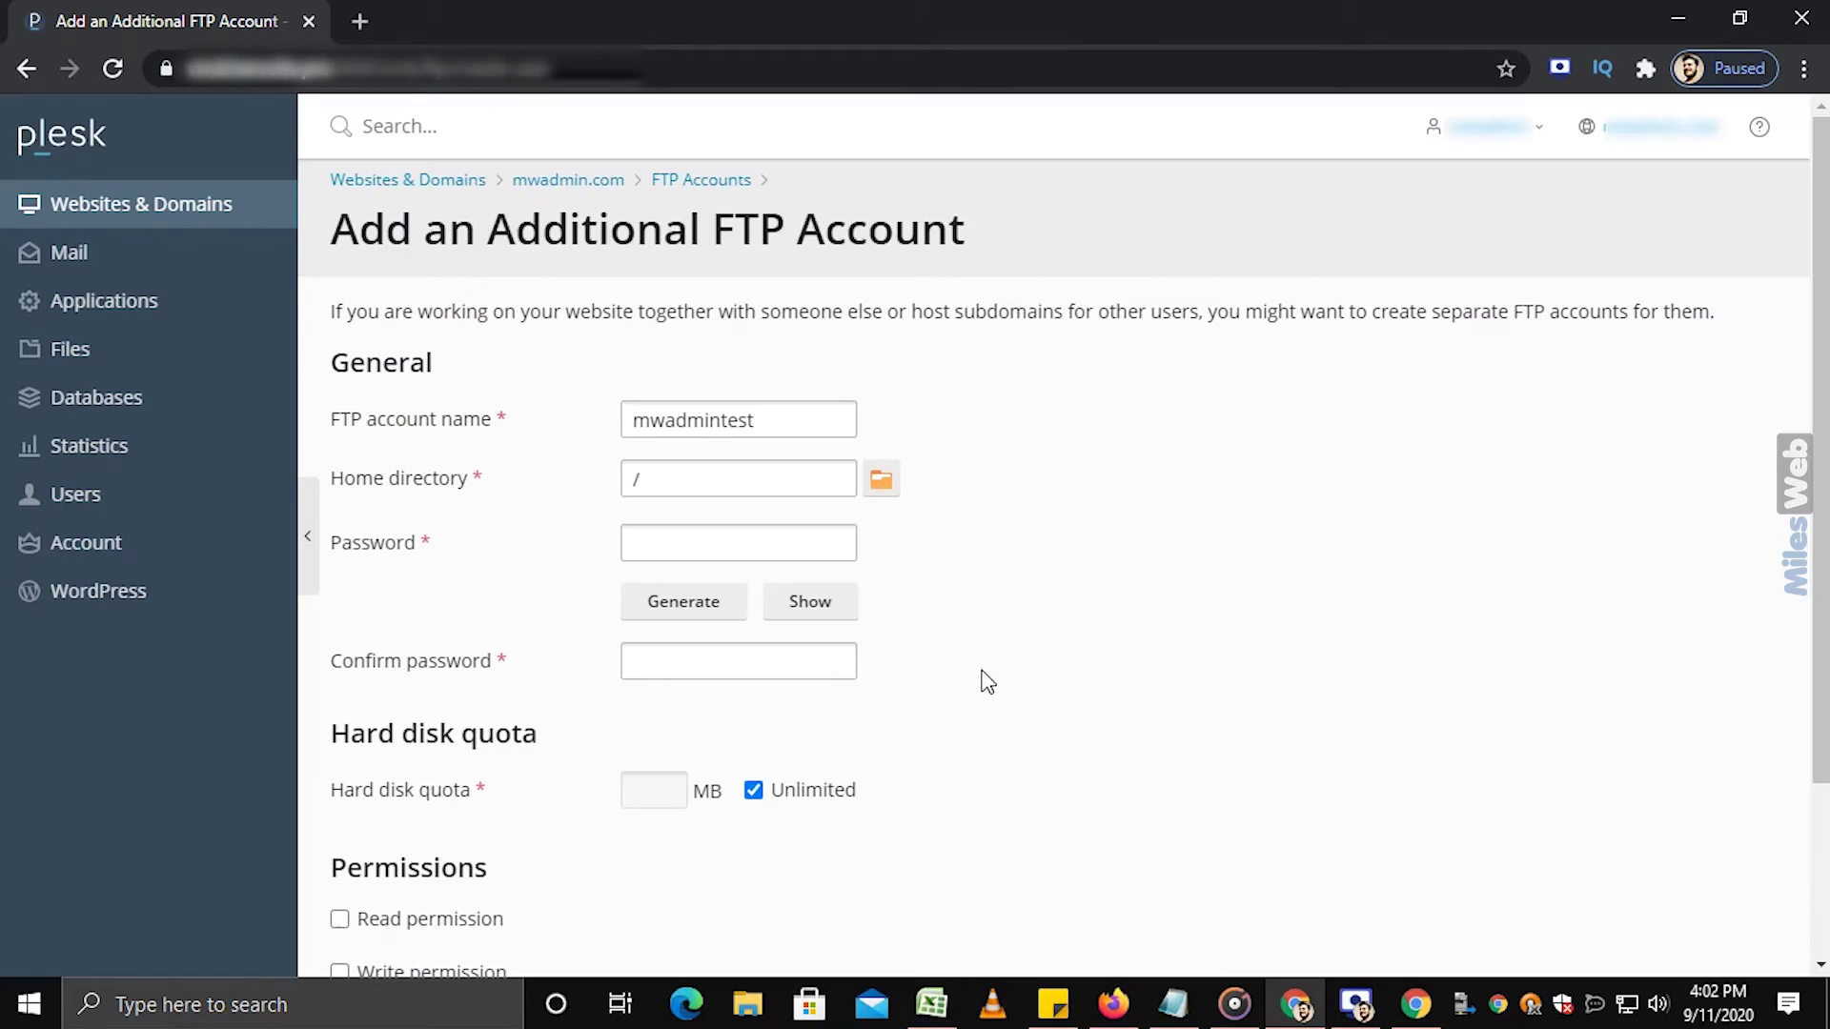
left_click(735, 481)
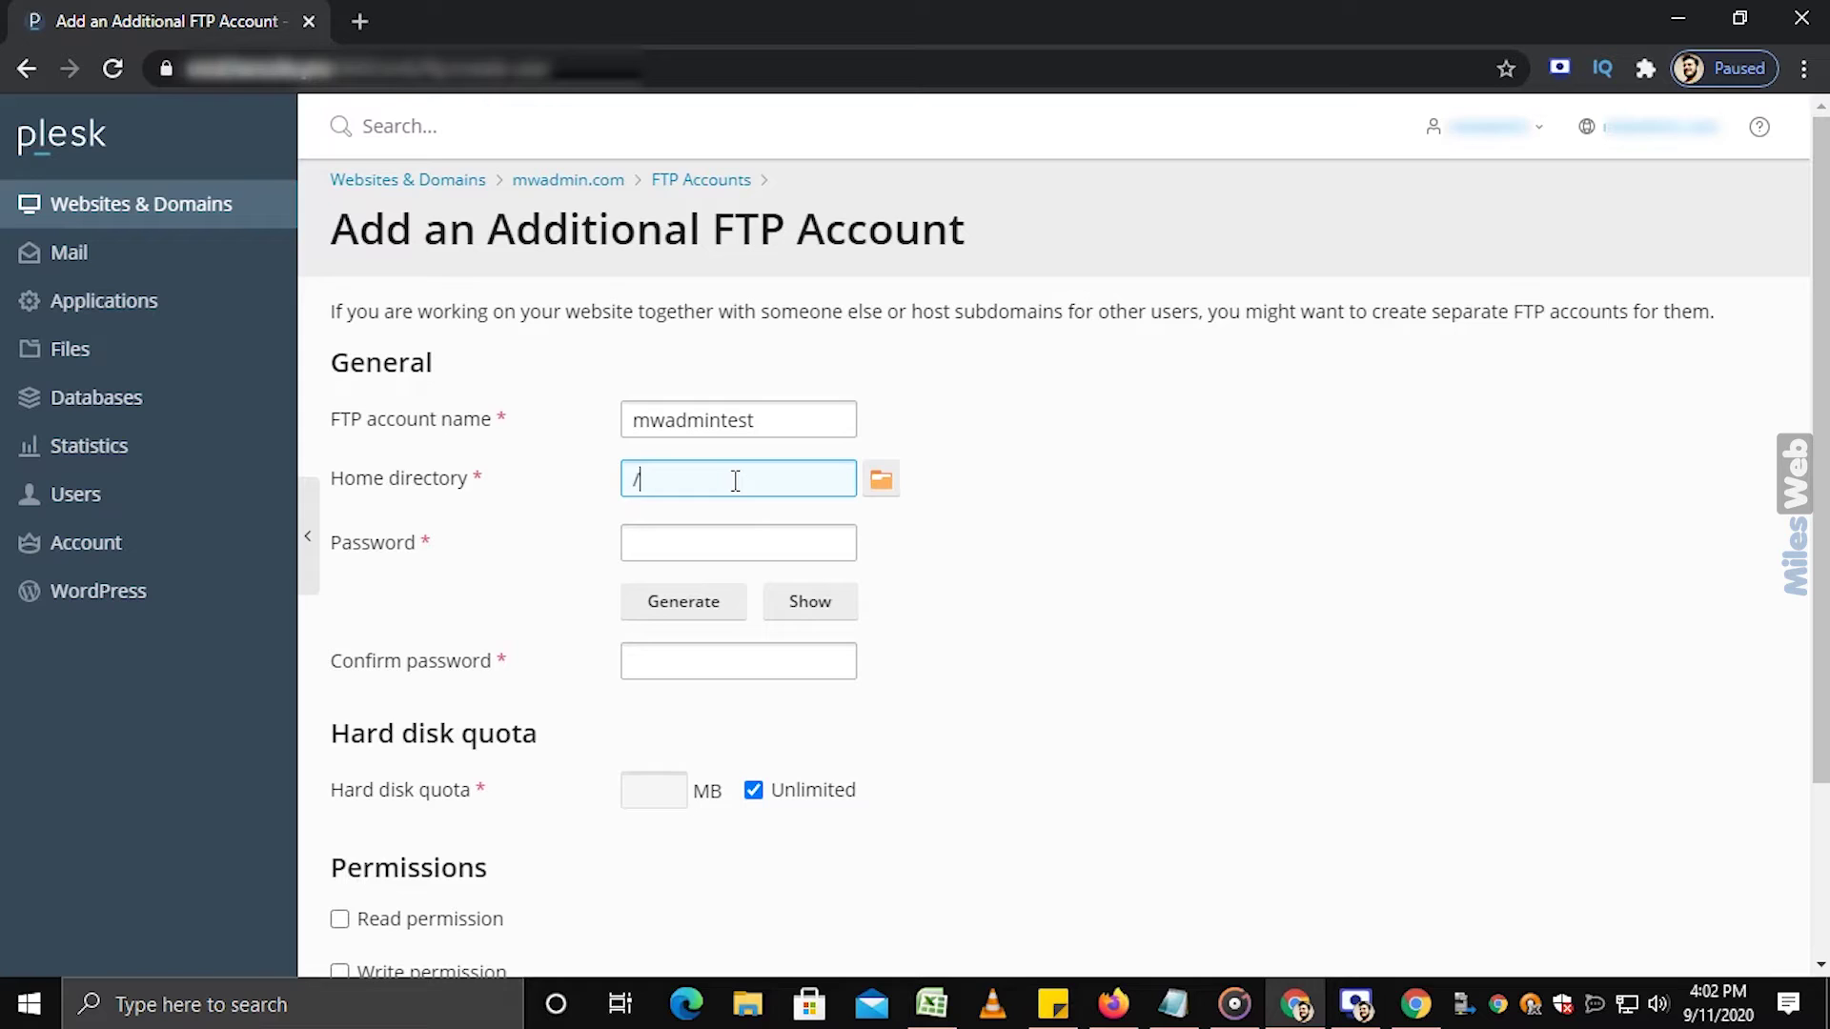
left_click(747, 541)
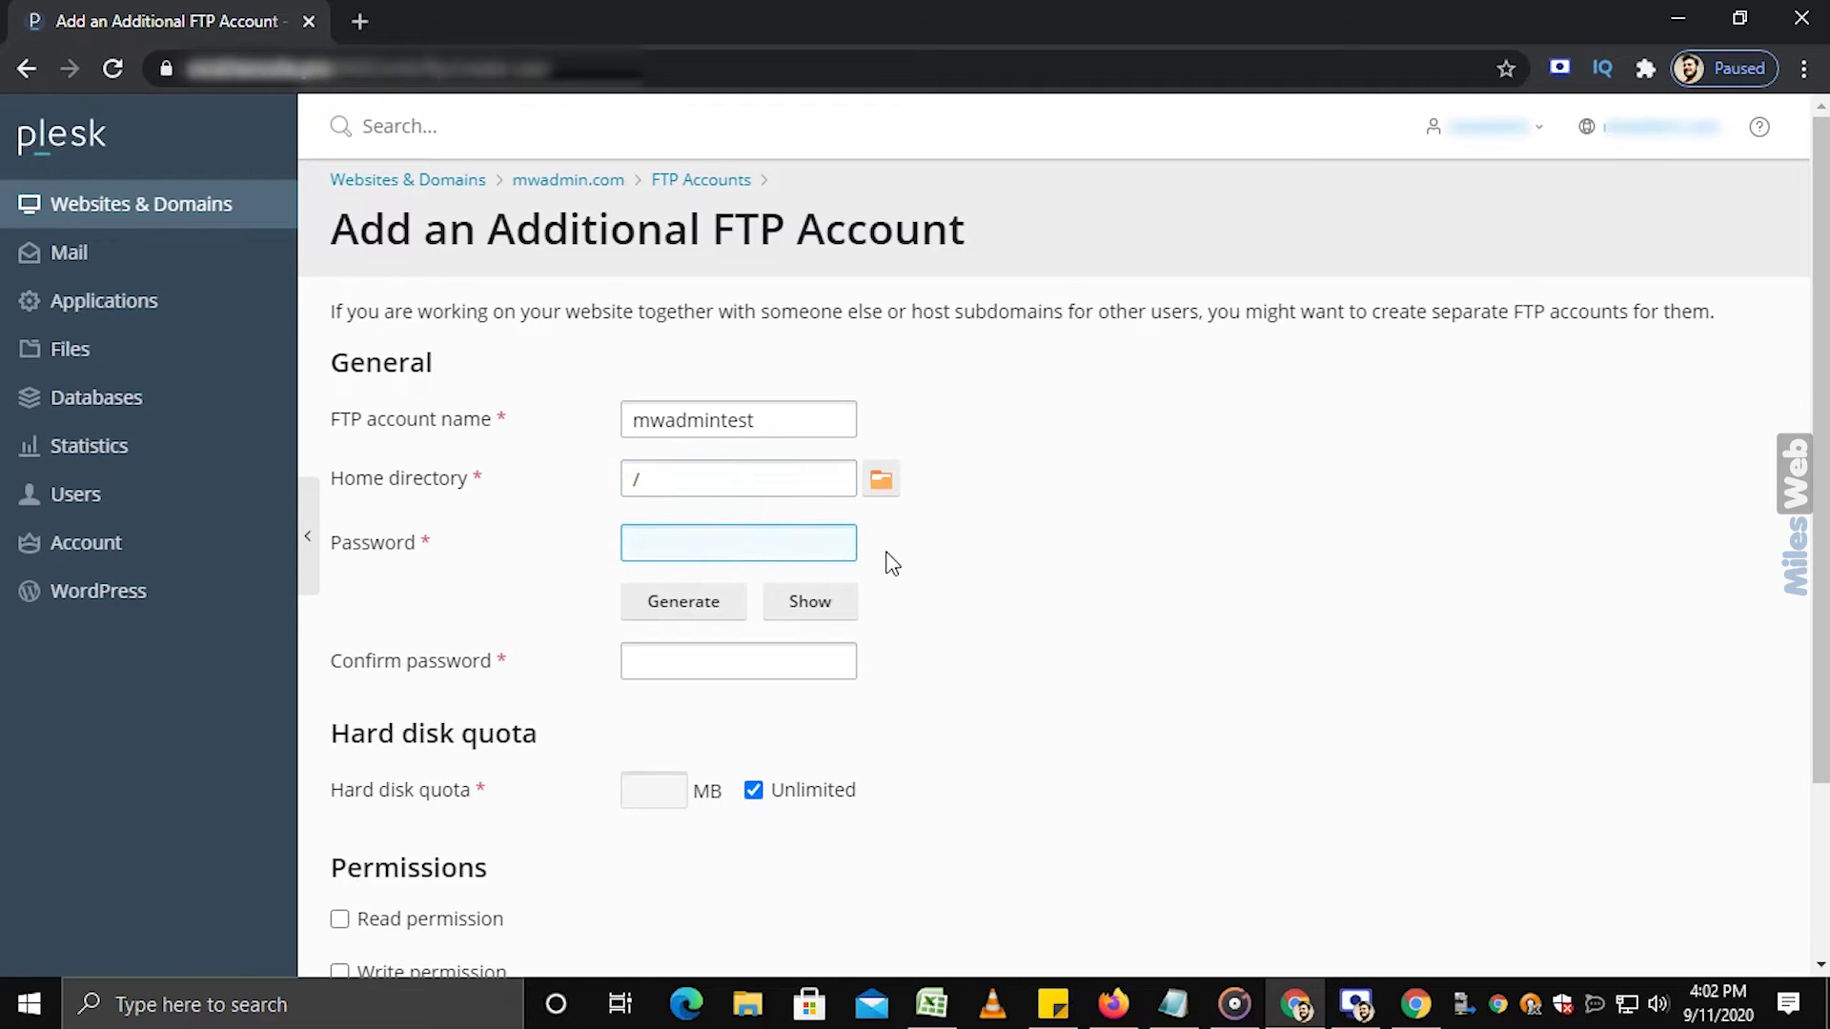
type("xxxxxxx")
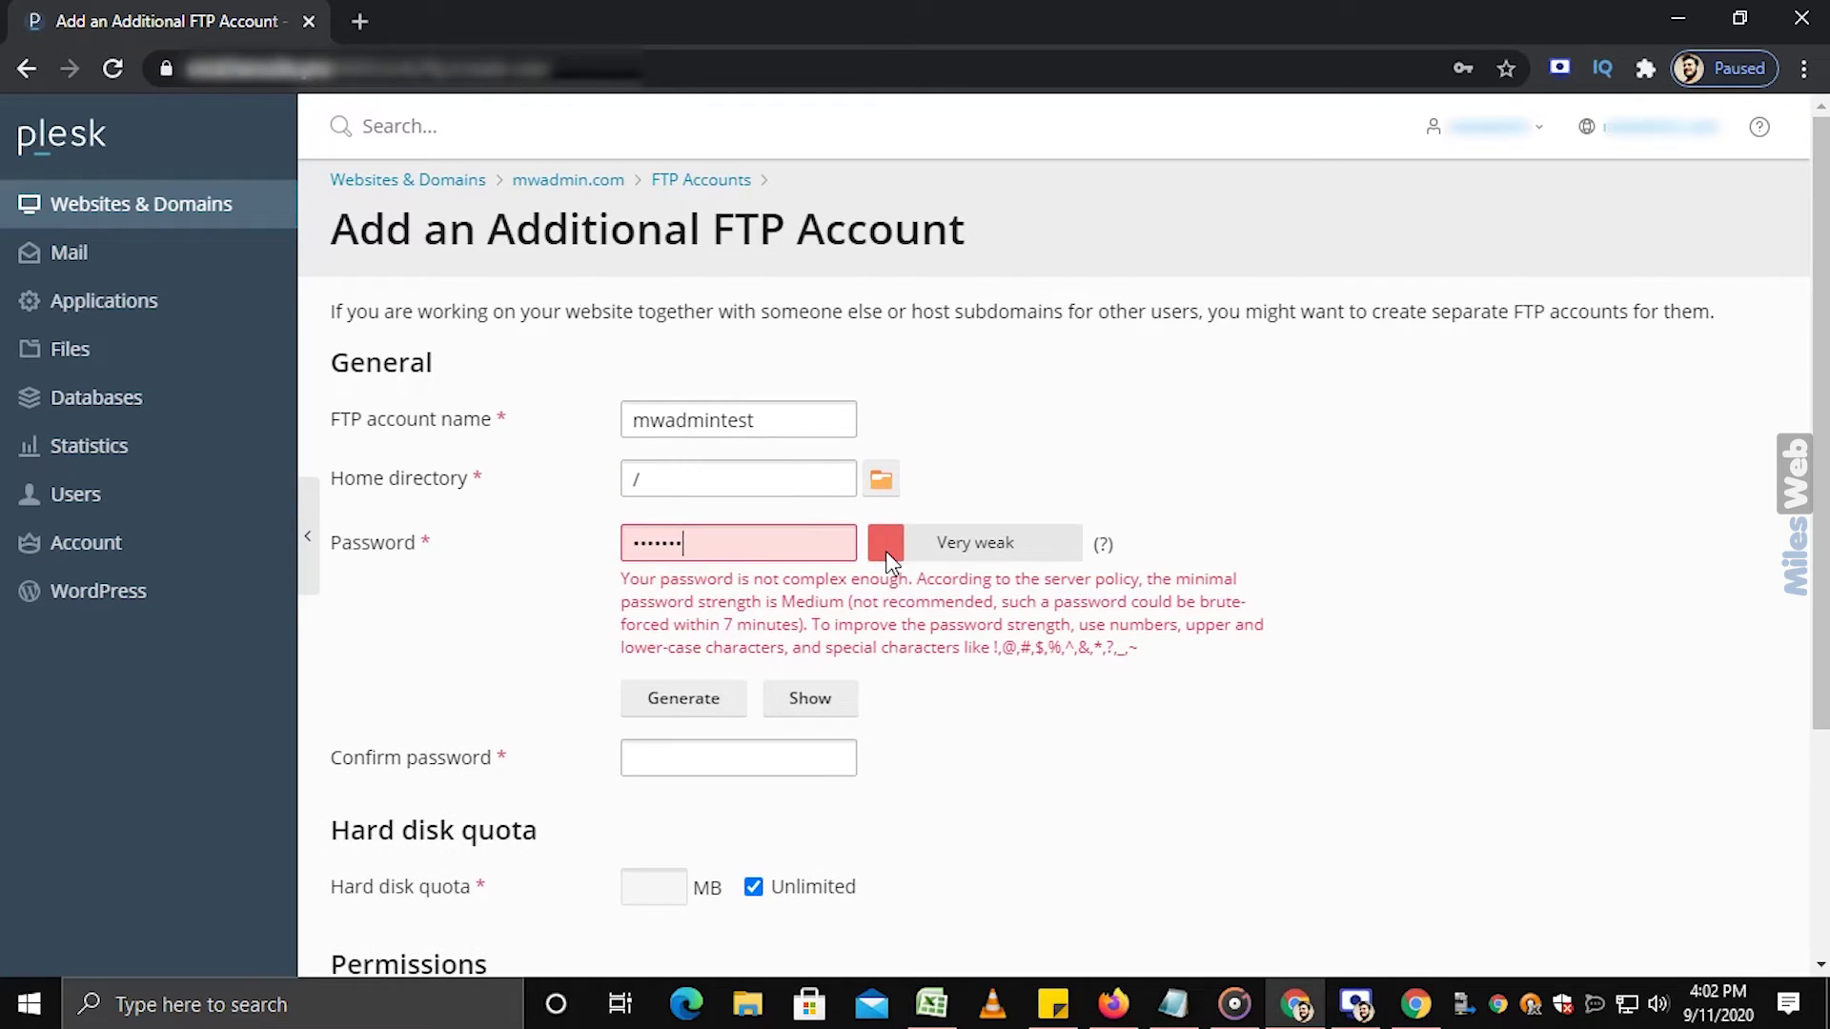
type("xxxxx")
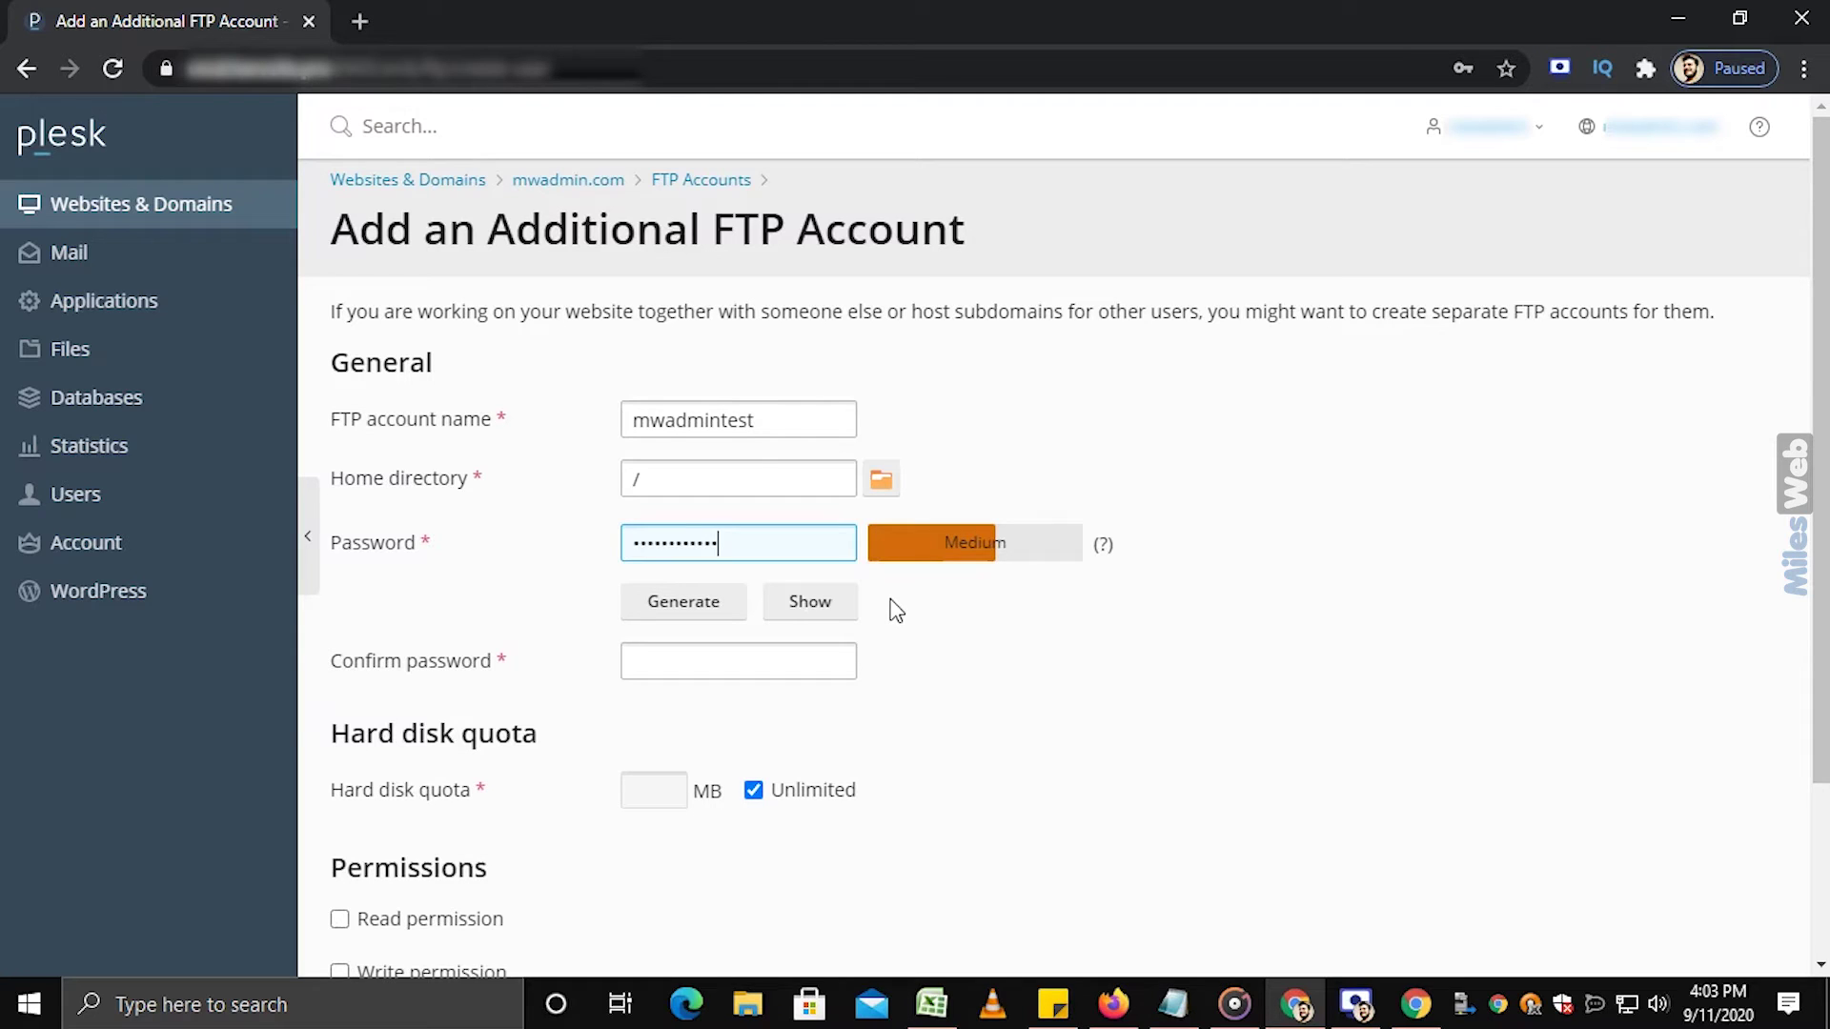
Retype the medium-strength password in the Confirm password field
left_click(839, 668)
type("••")
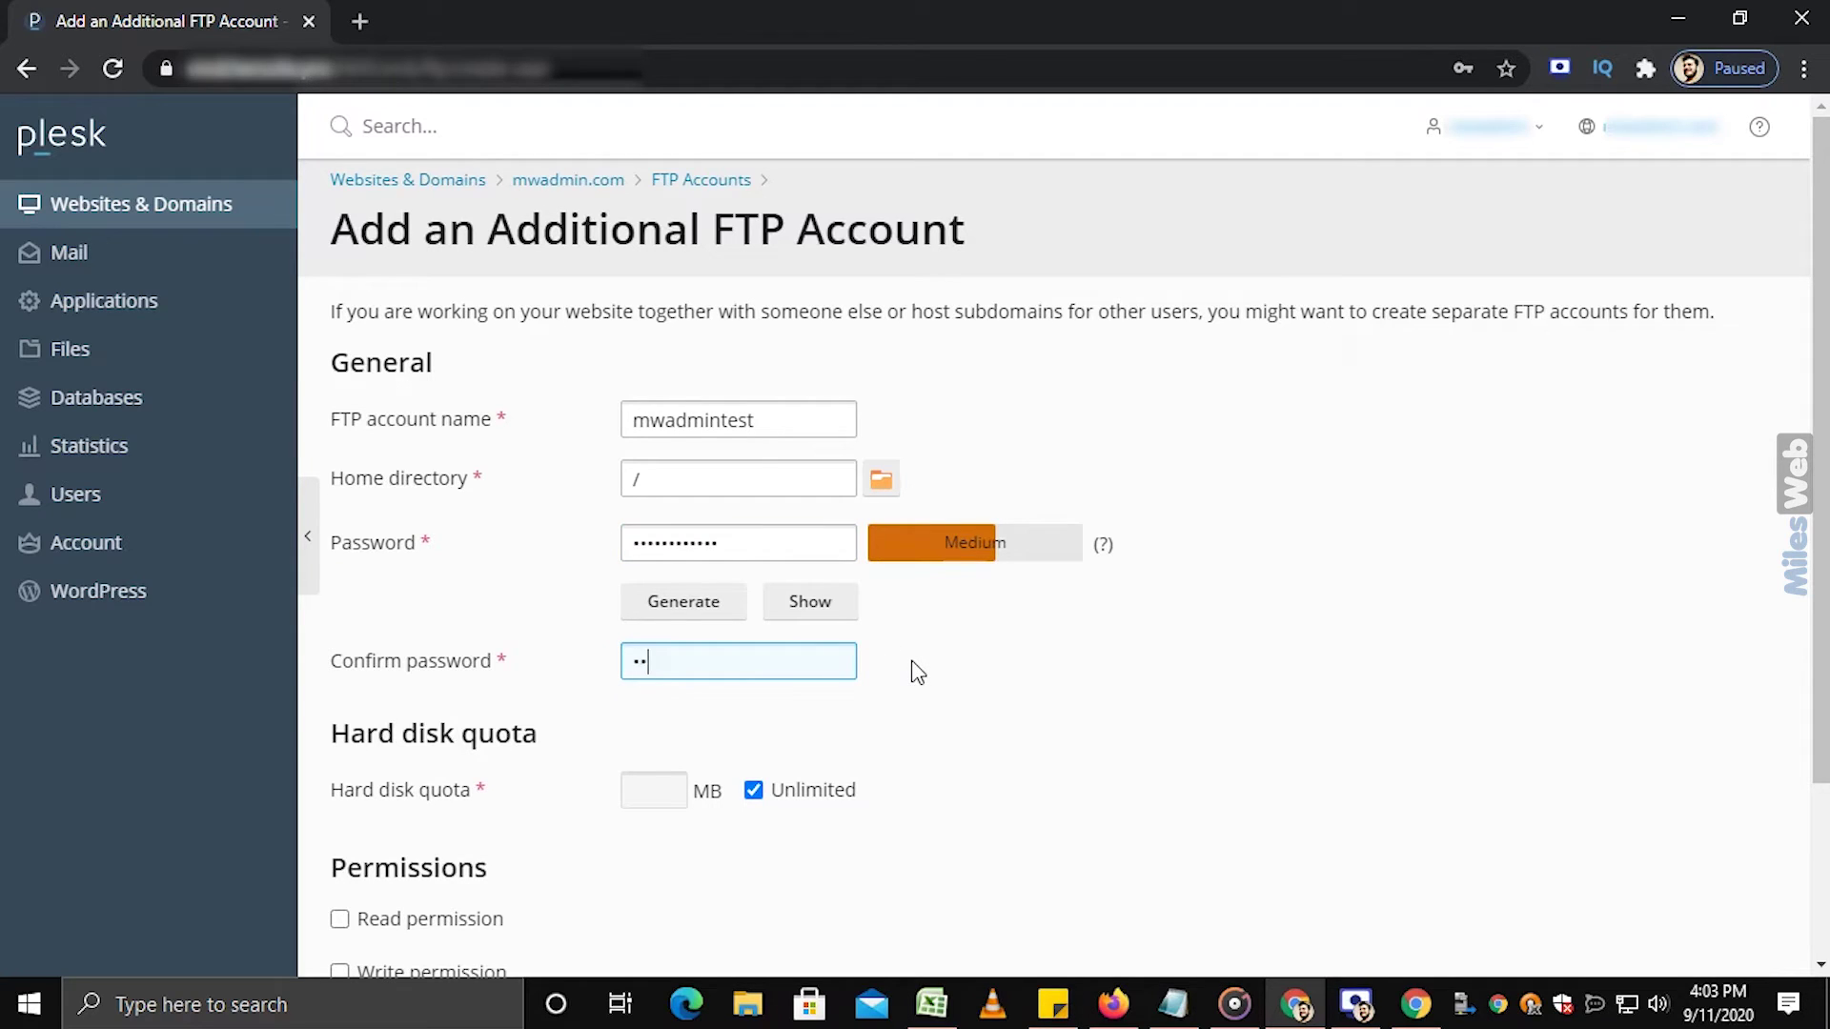
type("••••••••••")
Generate a strong password, reveal it, and save a copy in a Notepad note
left_click(706, 620)
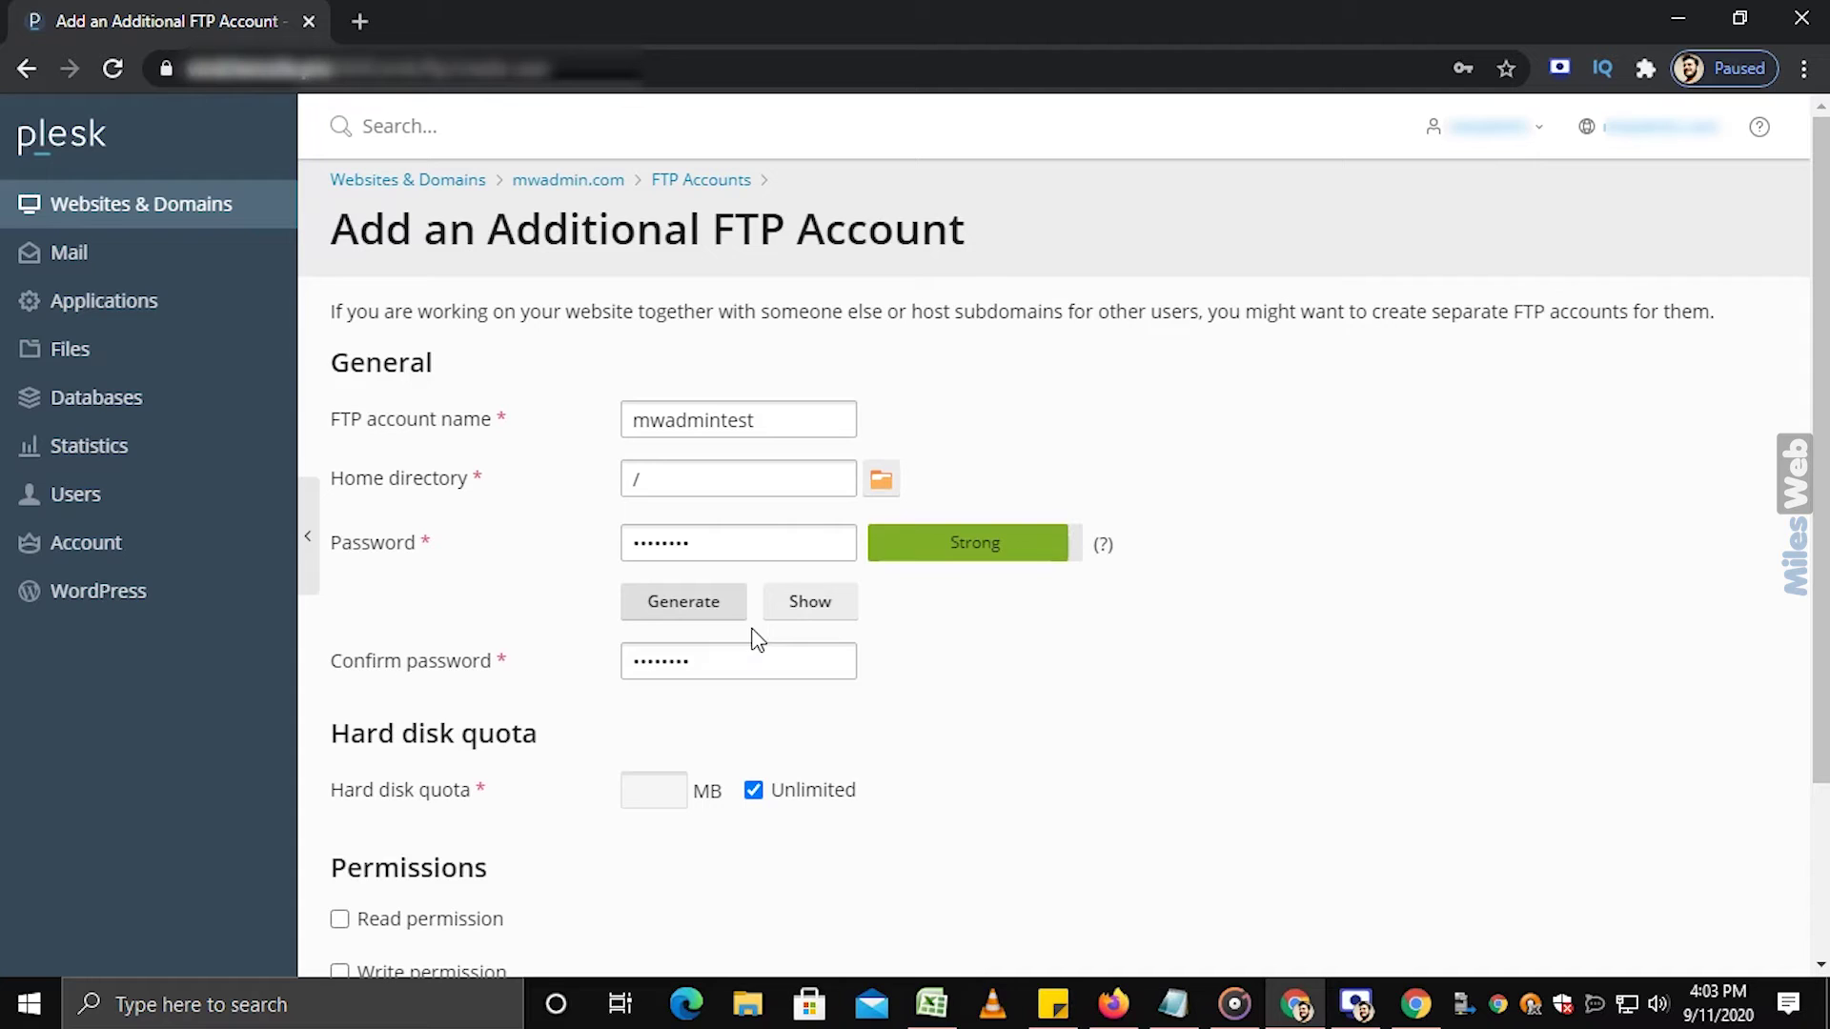
left_click(807, 613)
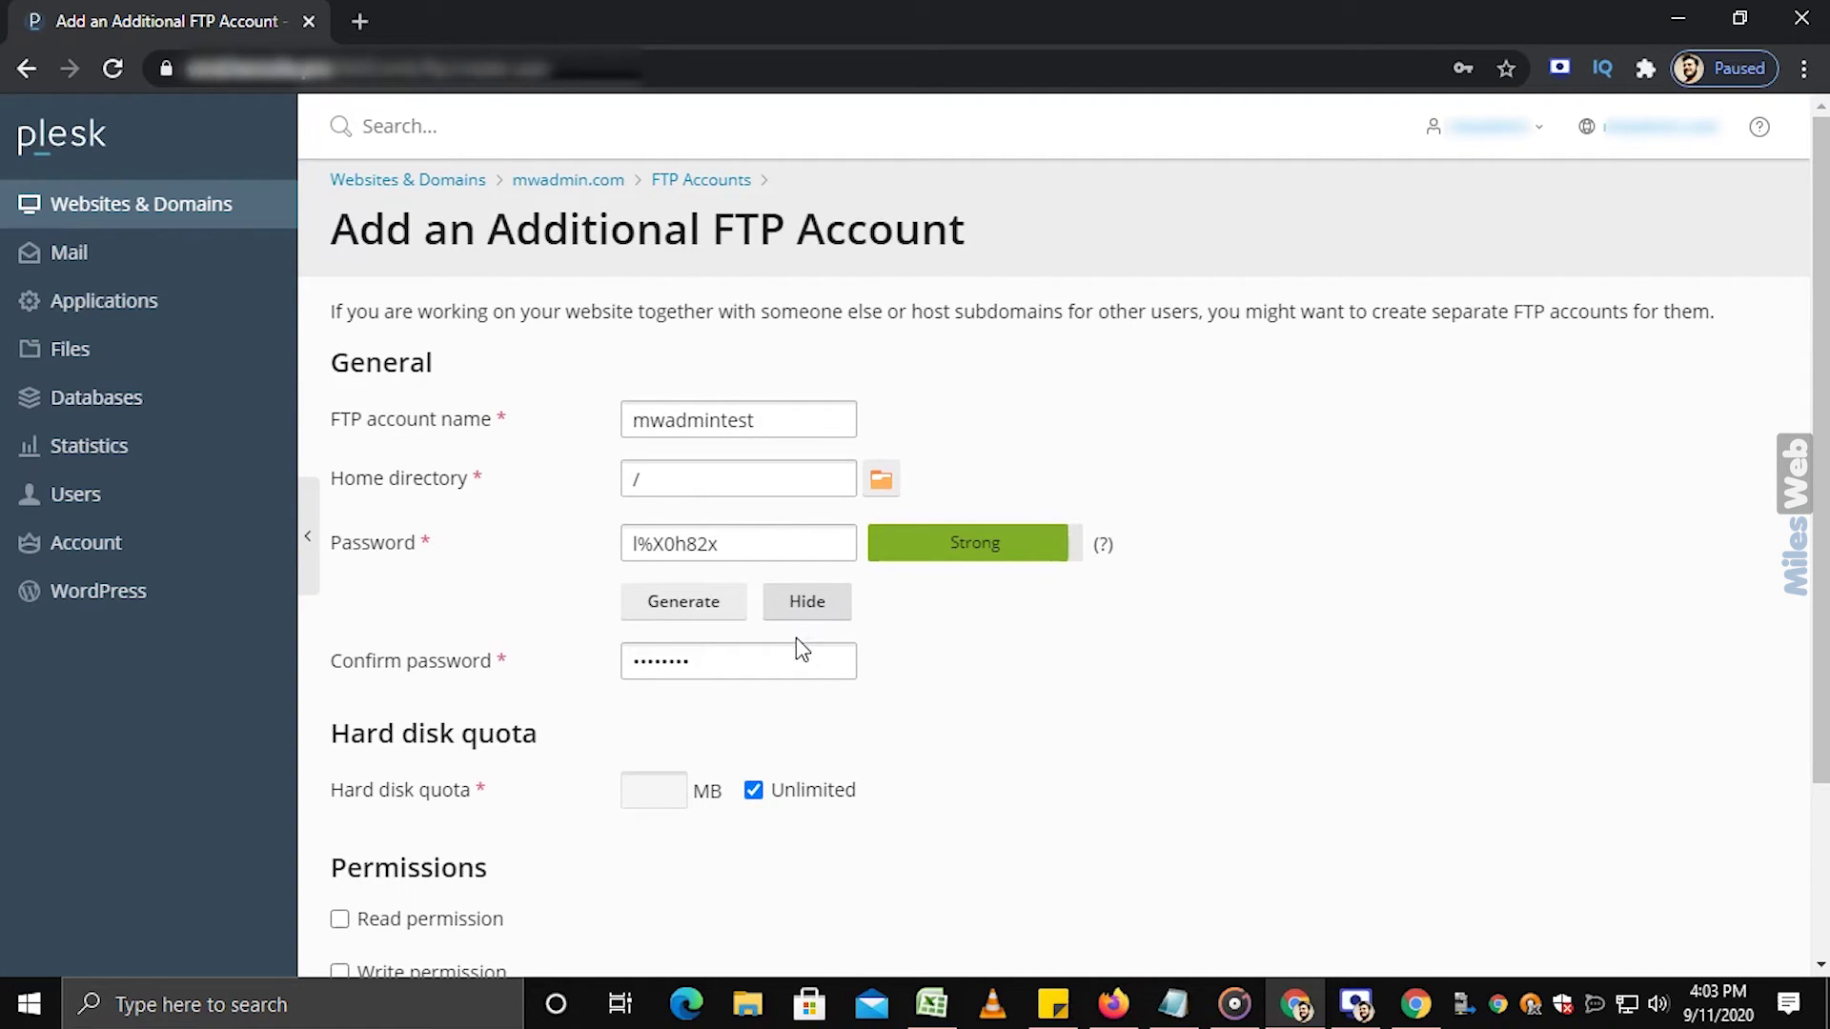
left_click_drag(745, 544, 623, 544)
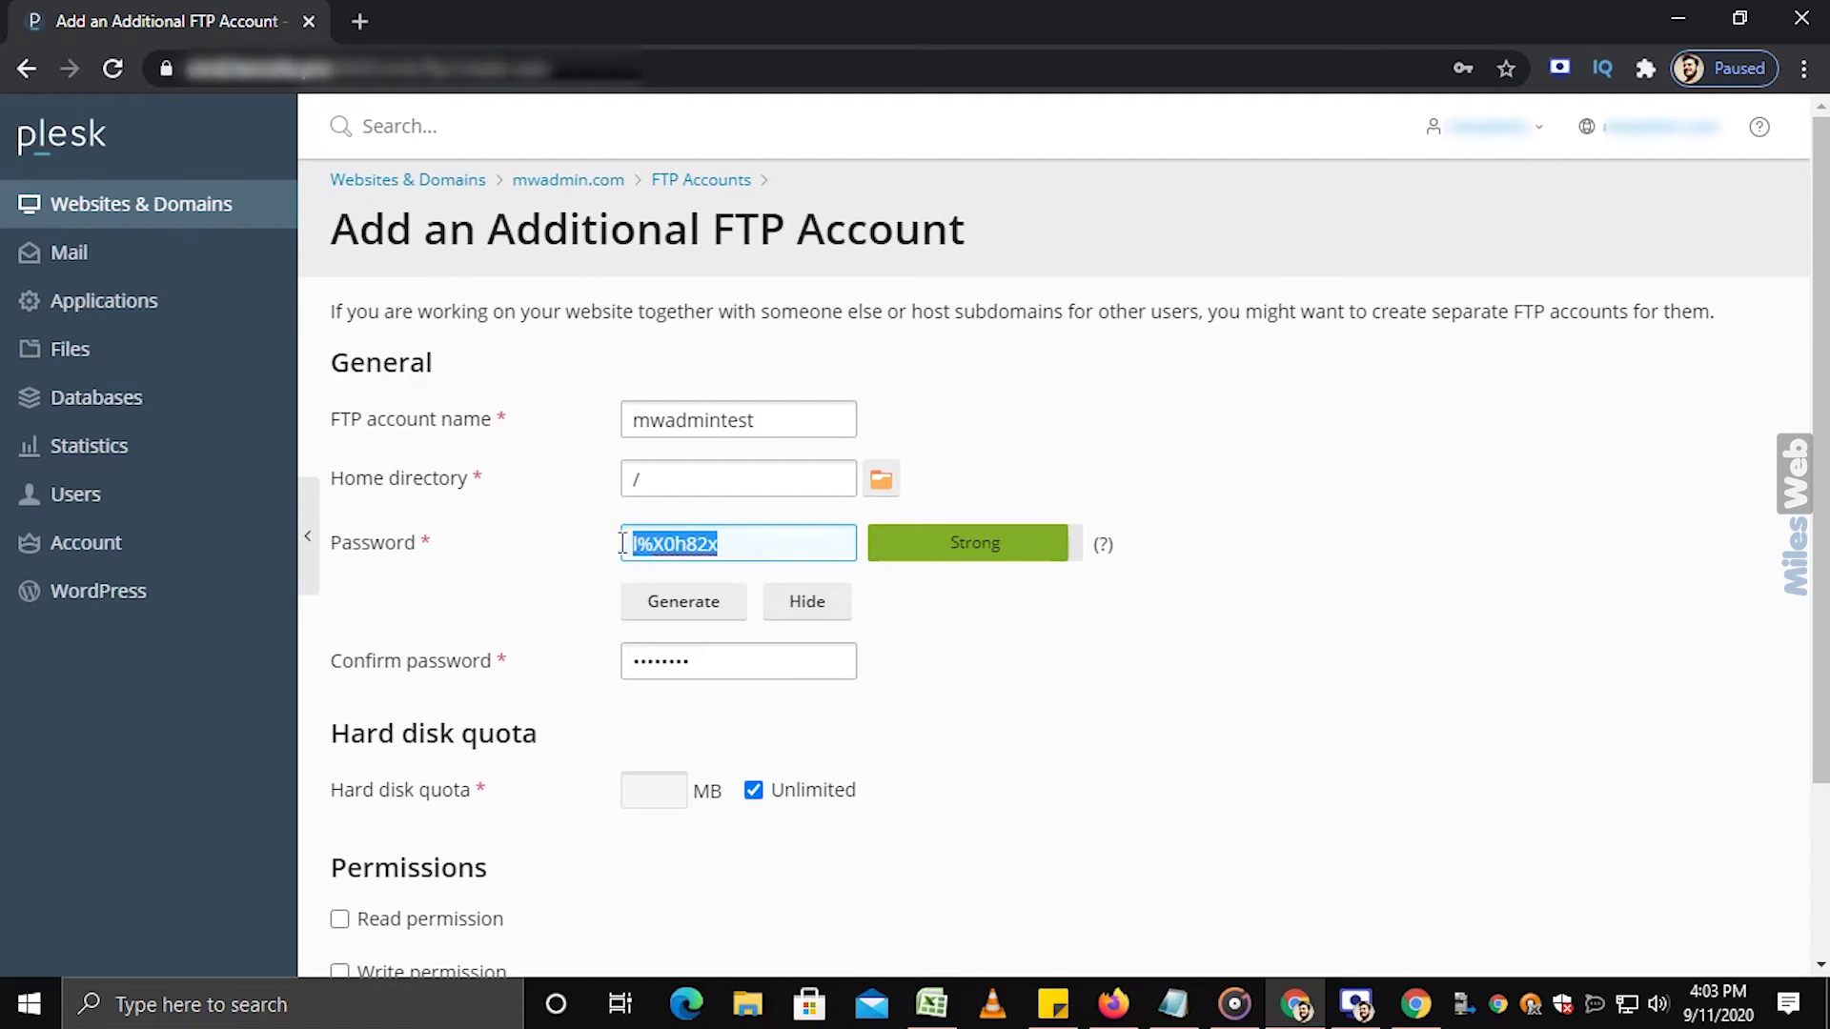
right_click(672, 543)
left_click(740, 647)
left_click(1172, 1004)
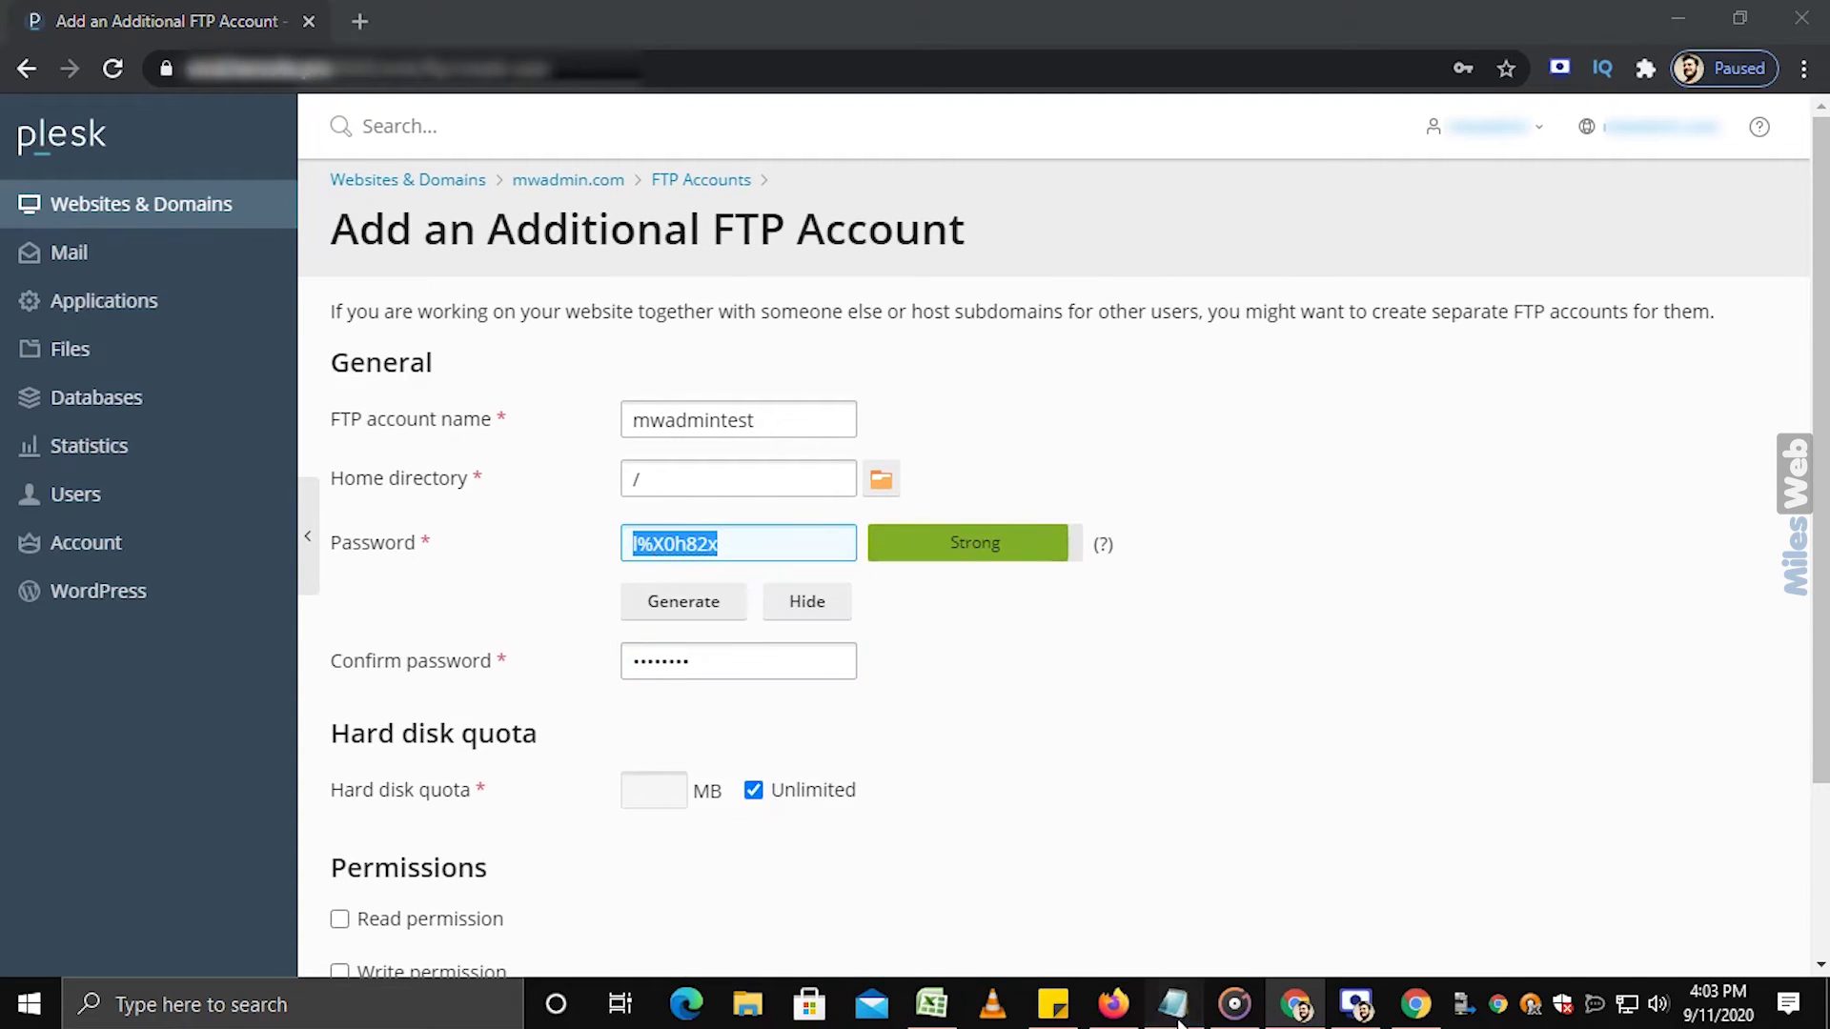
key("ctrl+v")
left_click(1226, 221)
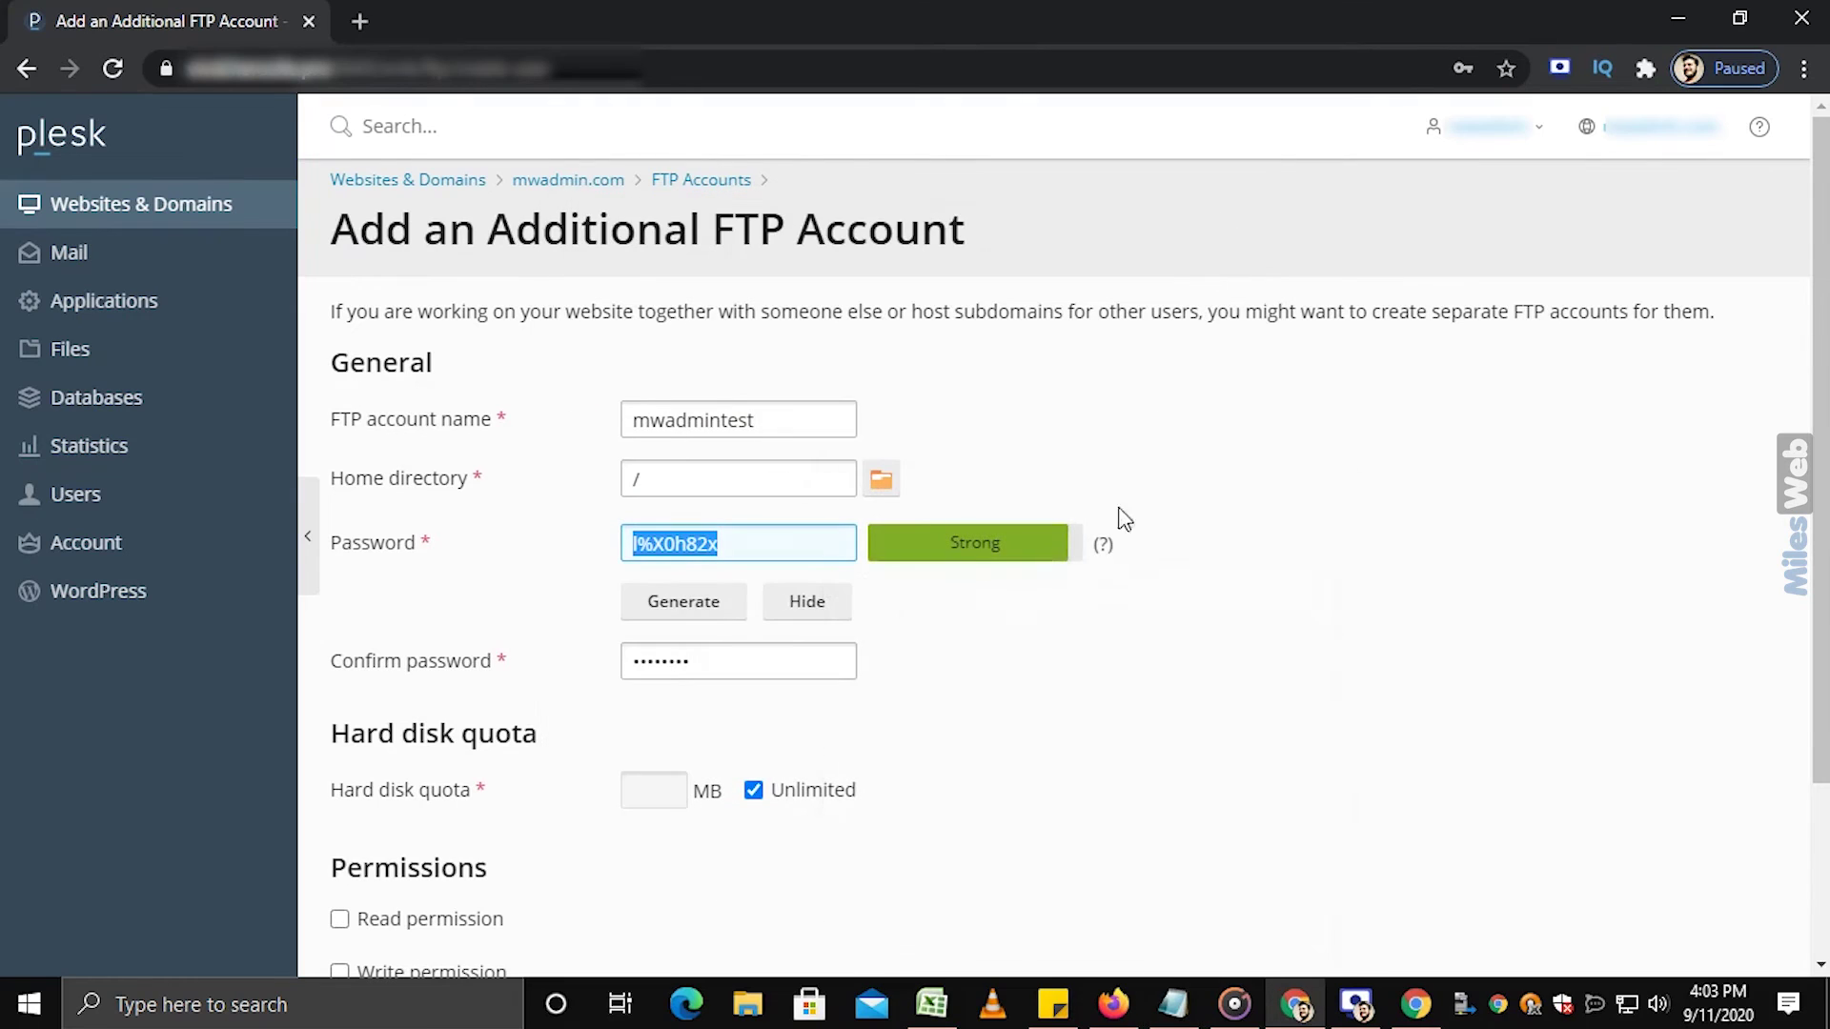
Mask the password again and limit mwadmintest's hard disk quota to 1024 MB
left_click(809, 605)
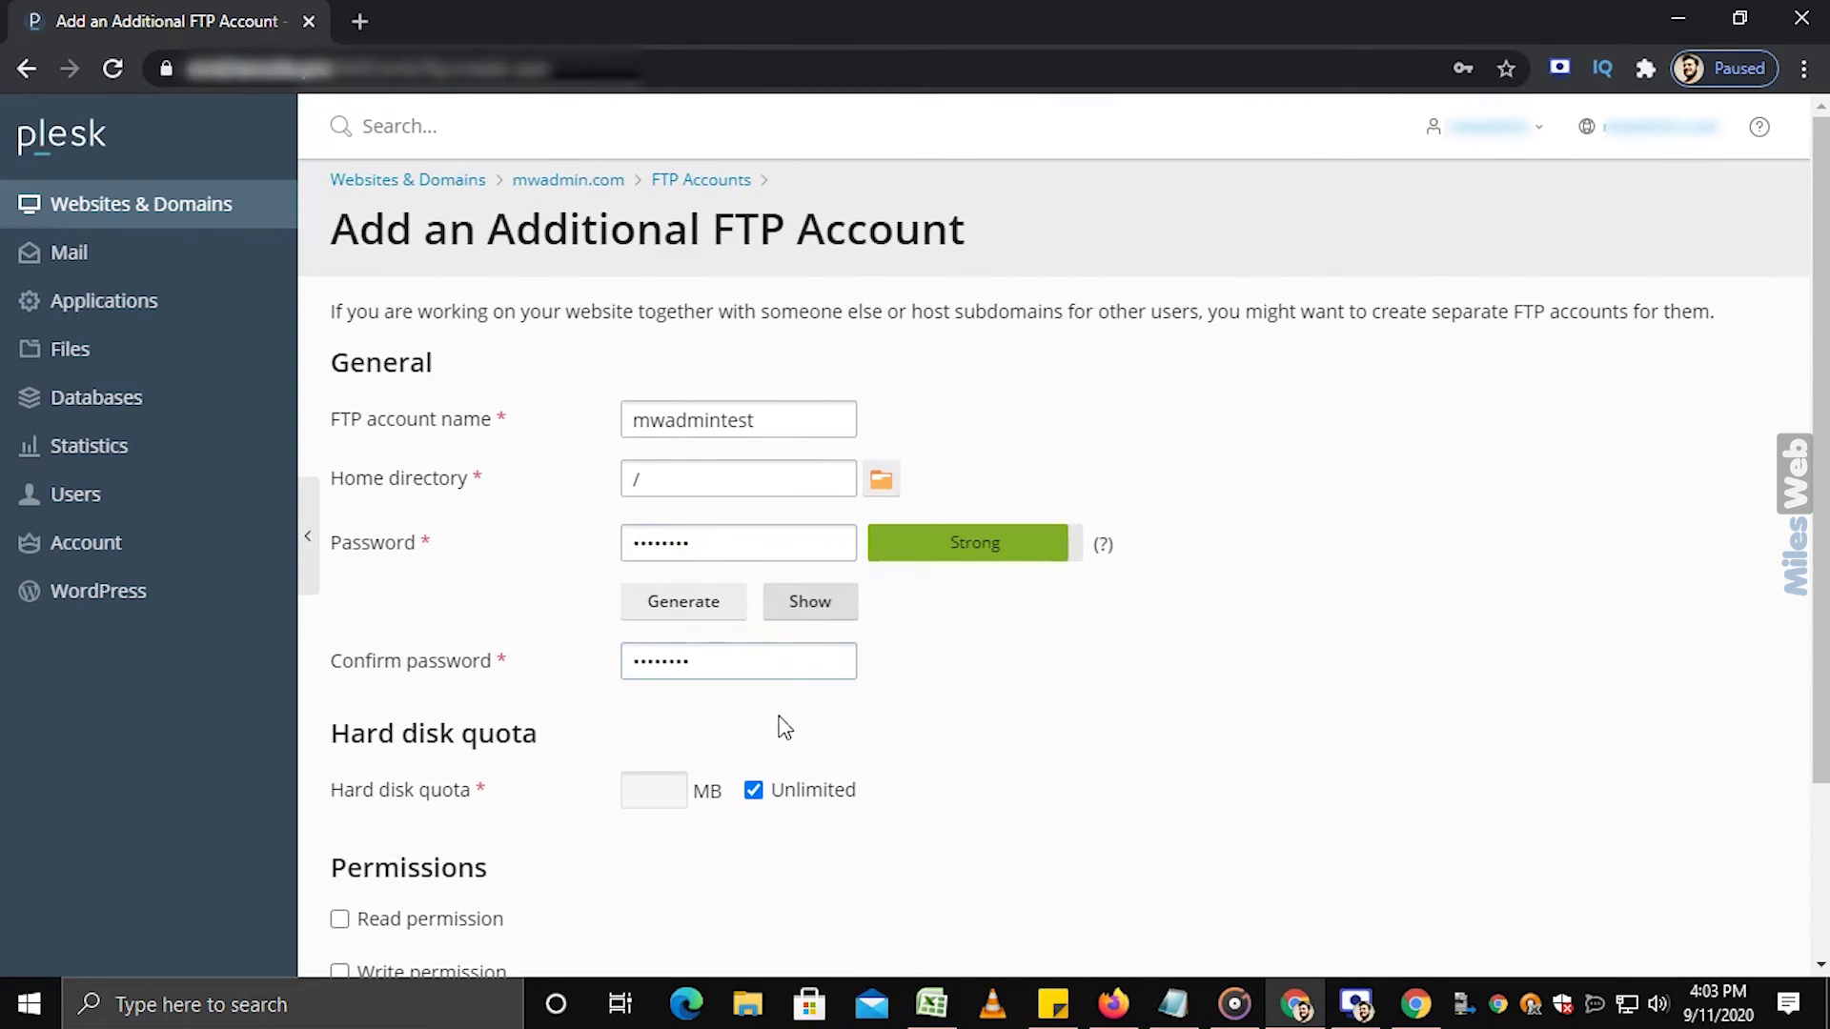
left_click_drag(327, 754, 548, 743)
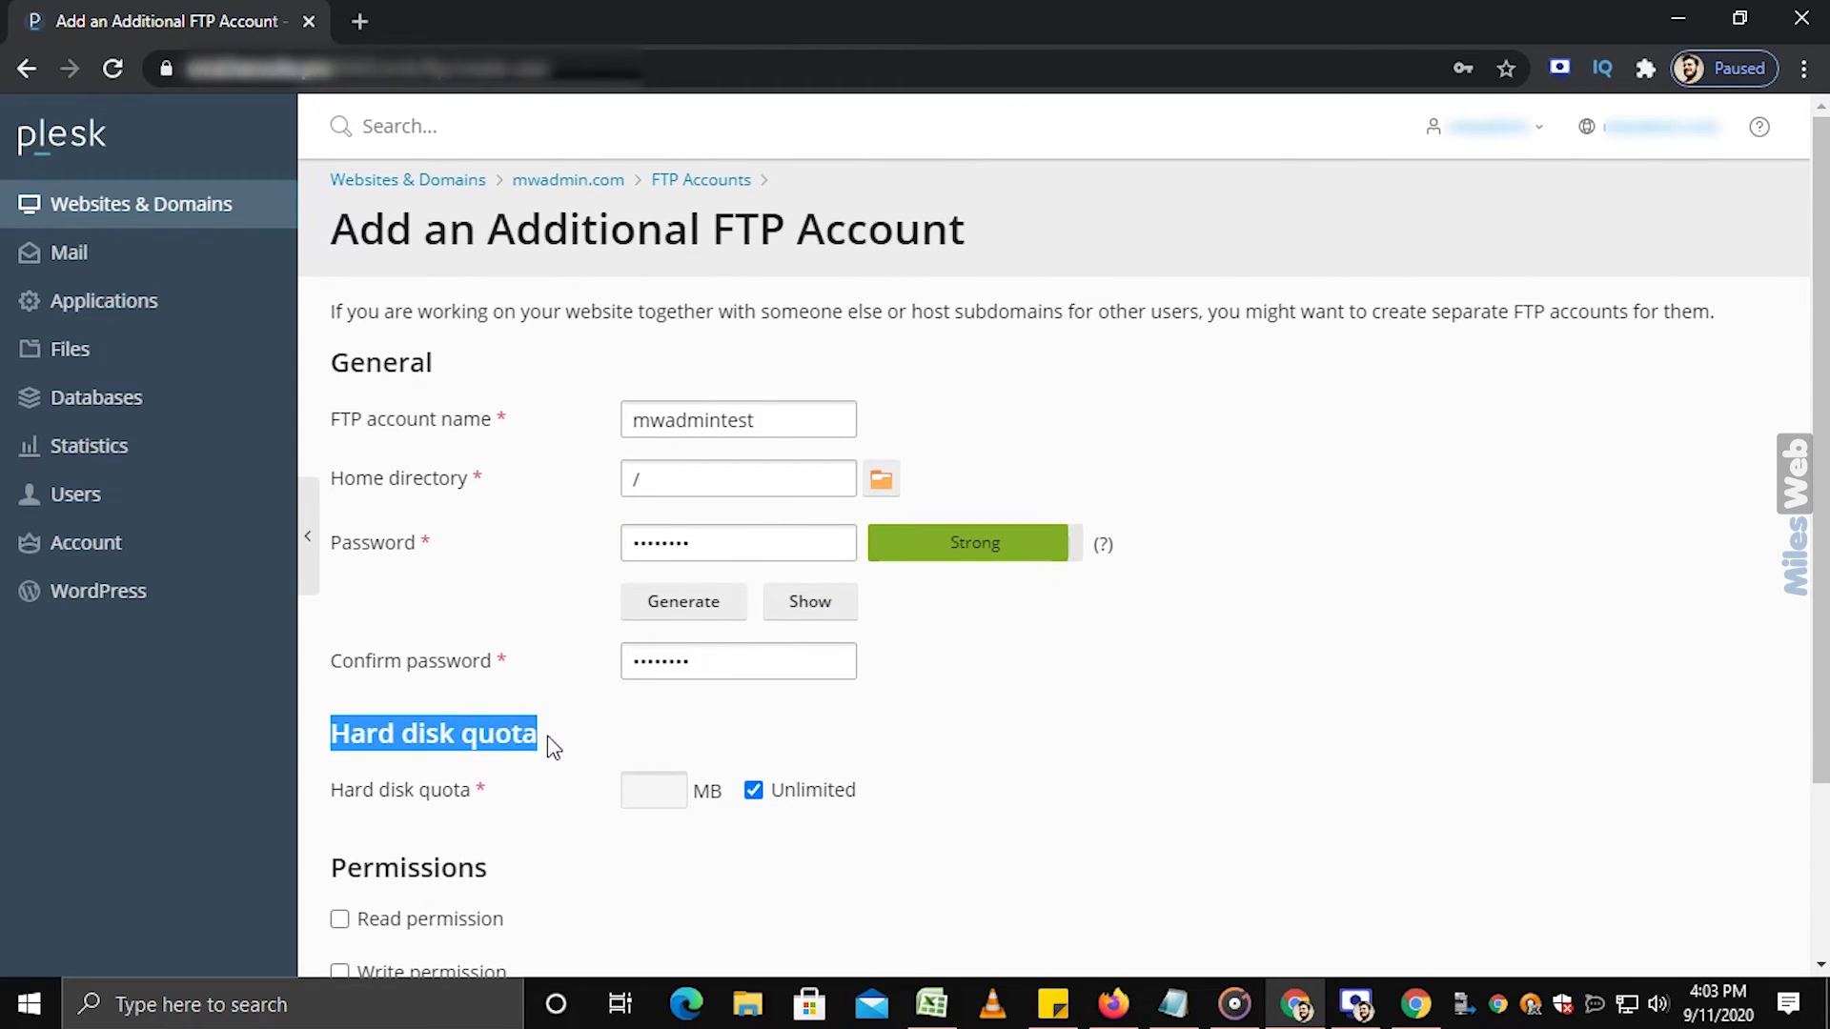
left_click(566, 786)
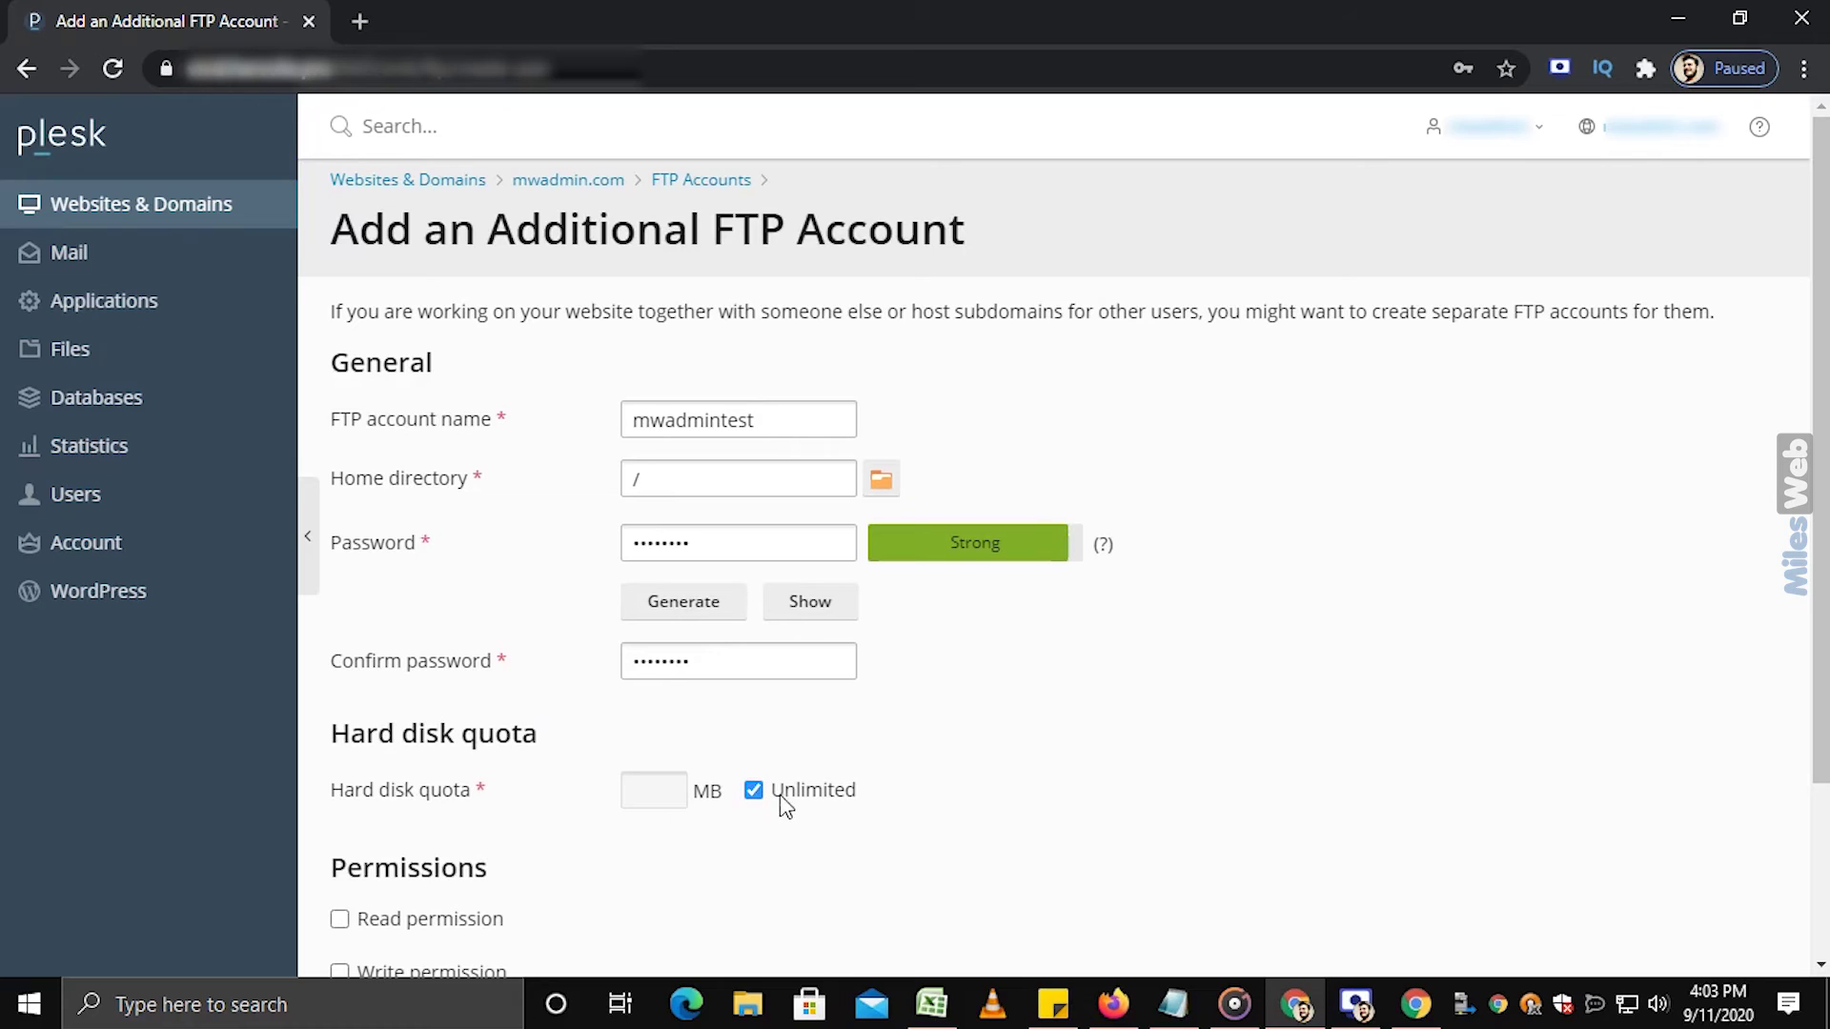
left_click_drag(780, 806, 862, 802)
left_click(754, 791)
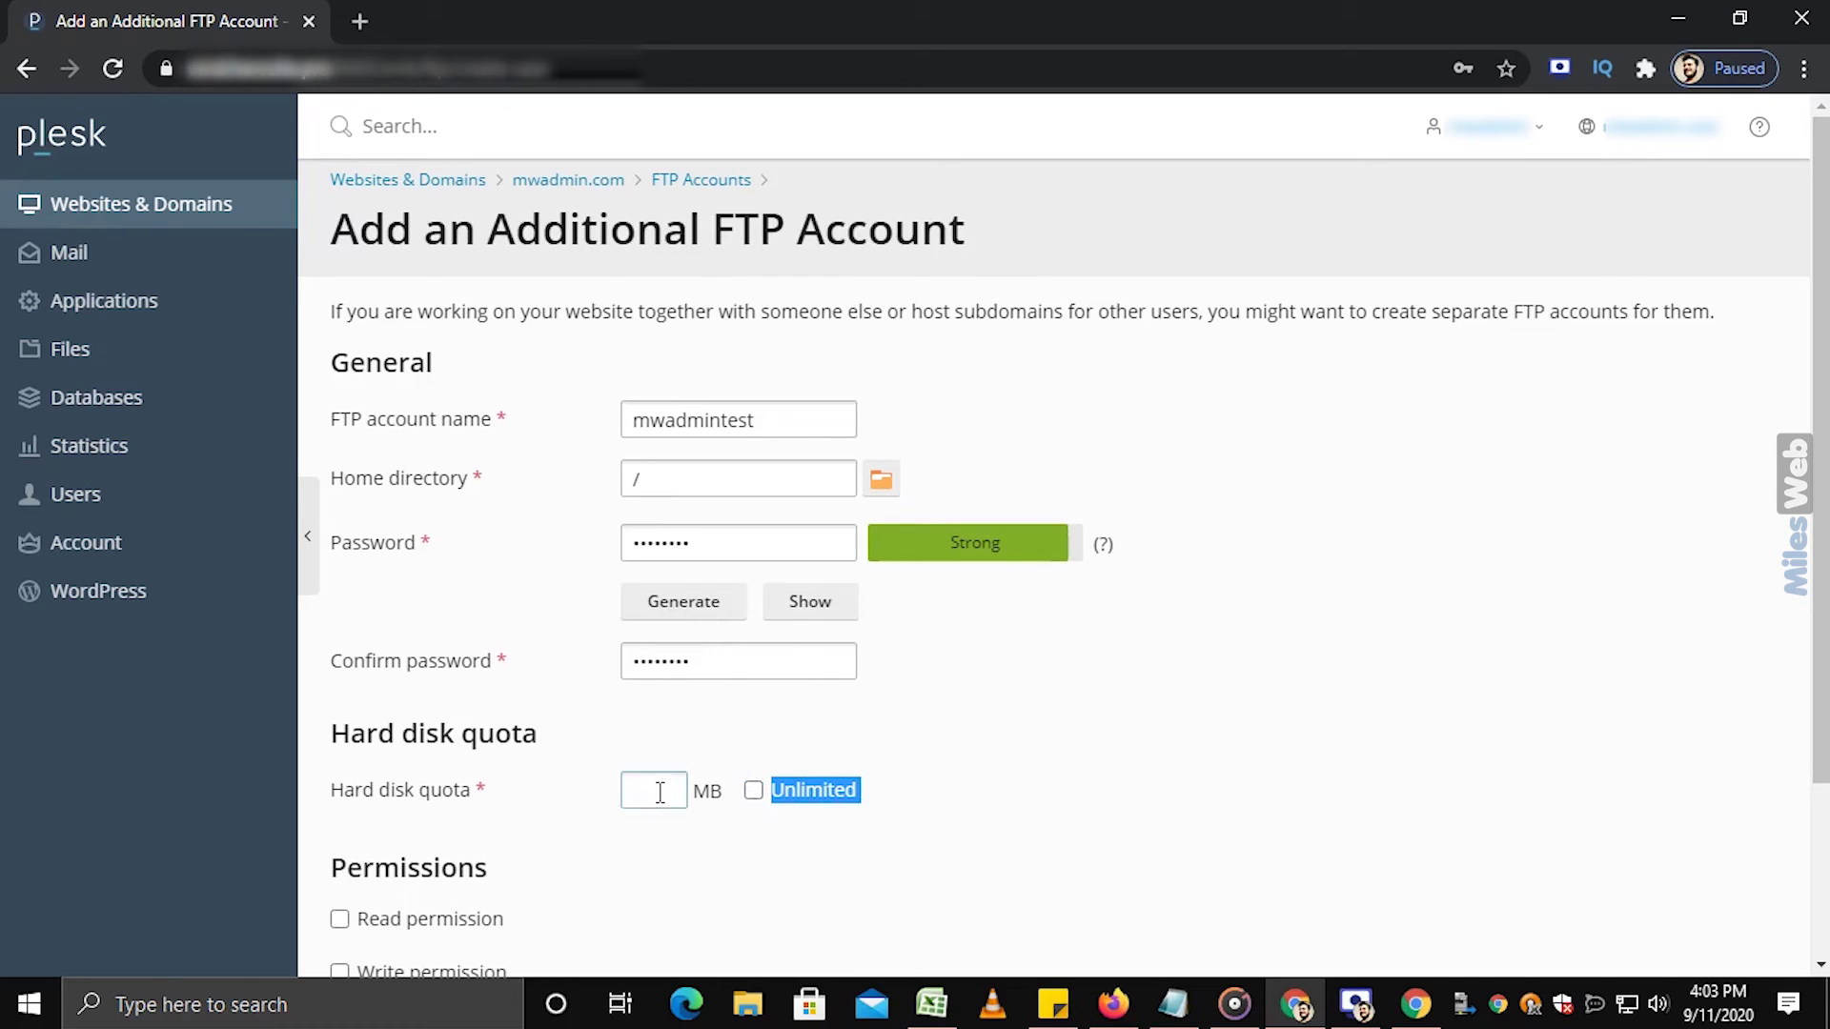
left_click(660, 790)
type("0")
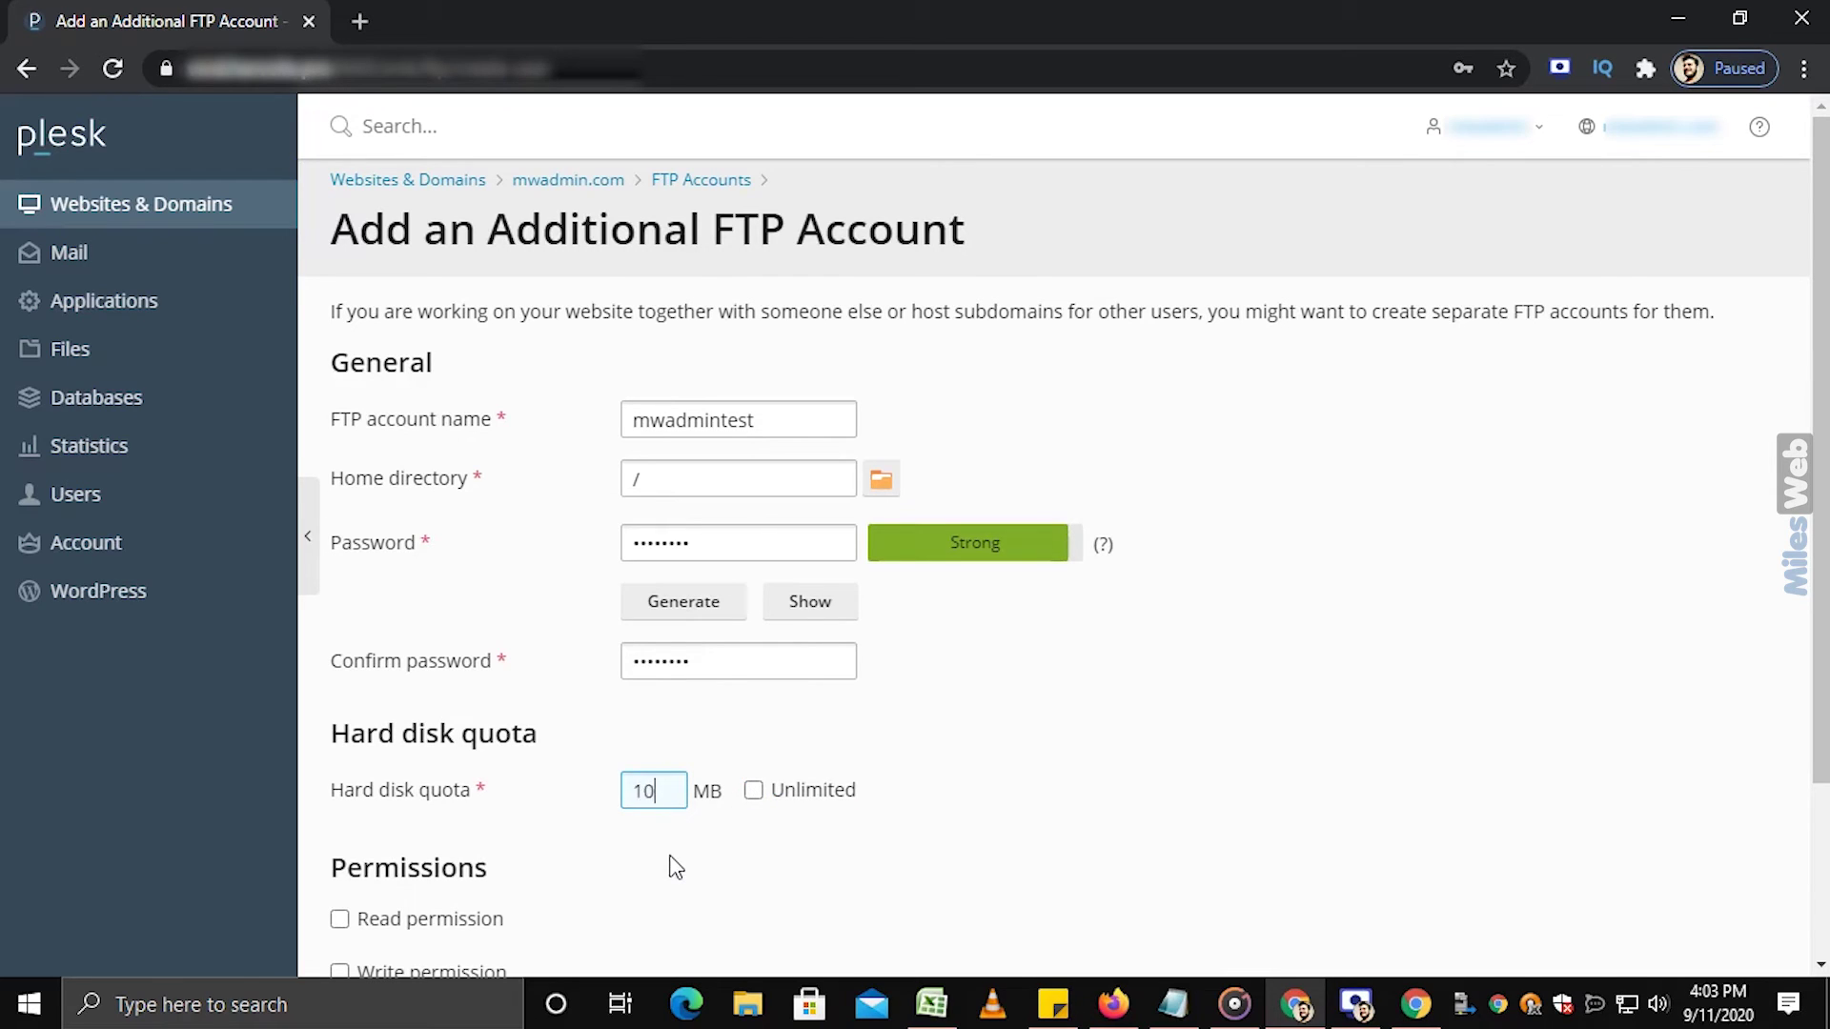
type("24")
scroll(675, 868, "down", 1)
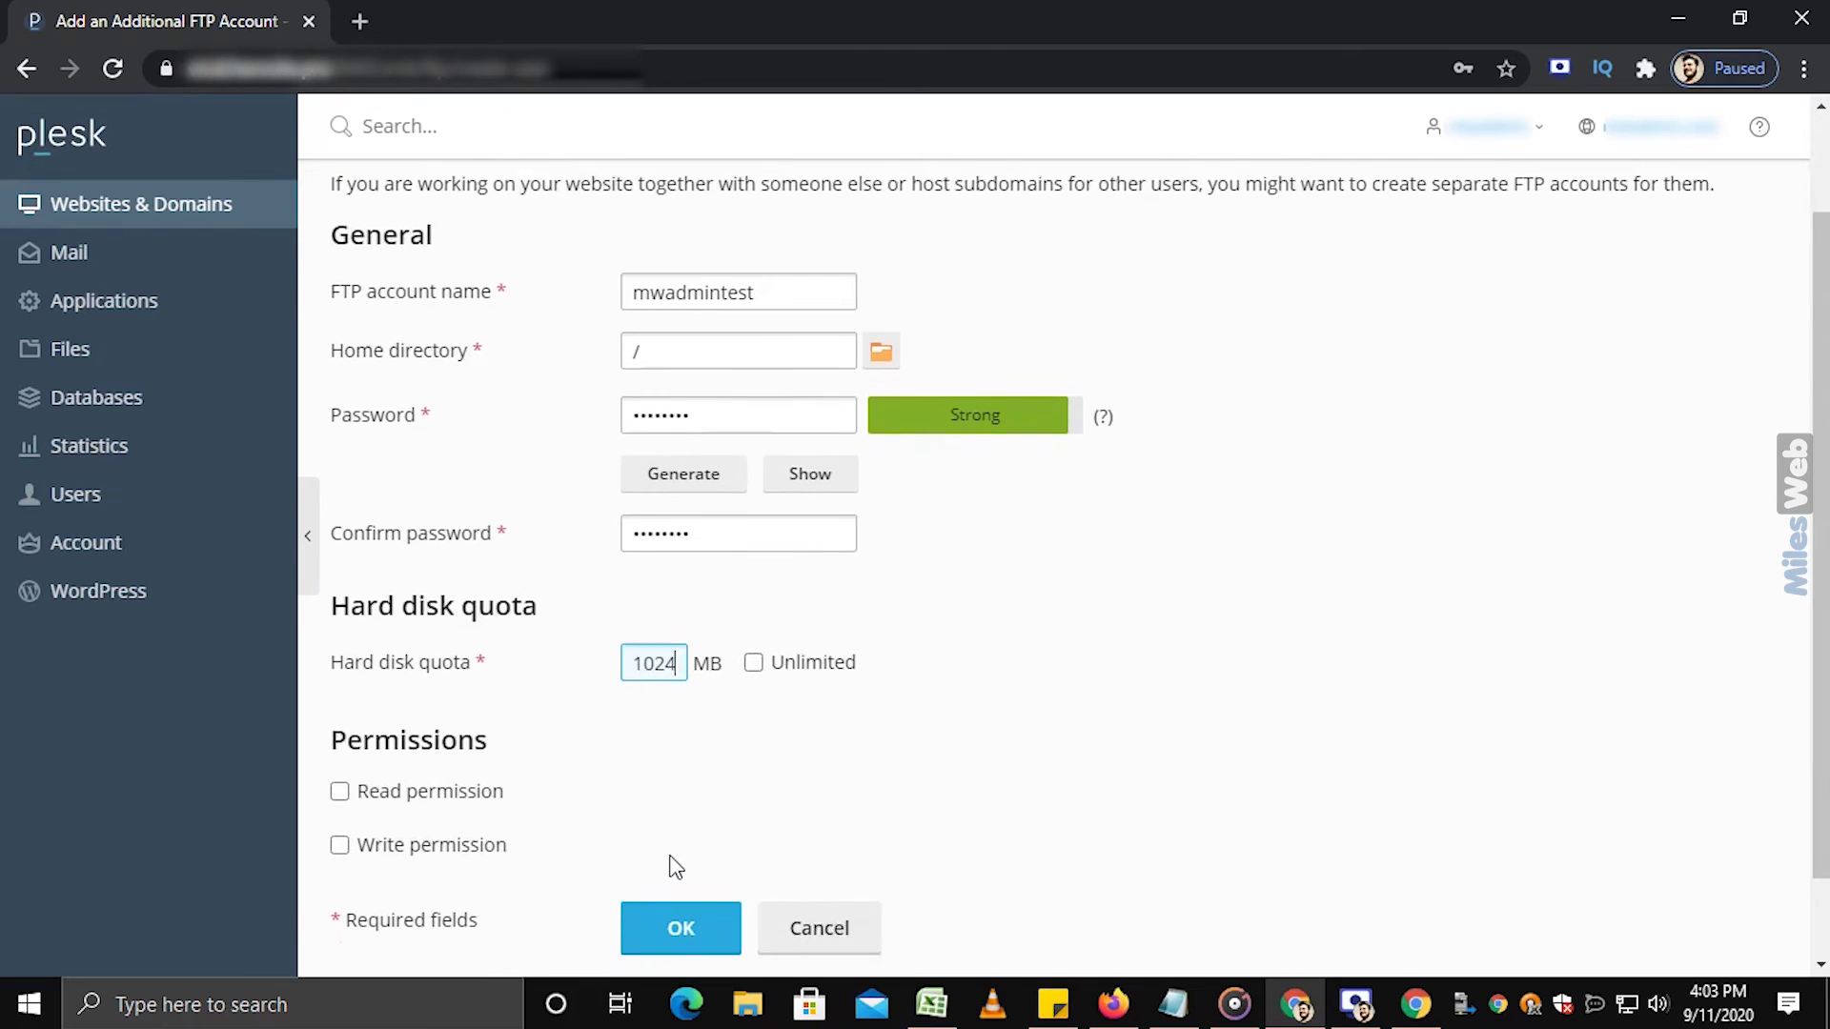
Grant mwadmintest read and write permissions and submit the form
left_click_drag(323, 741, 500, 756)
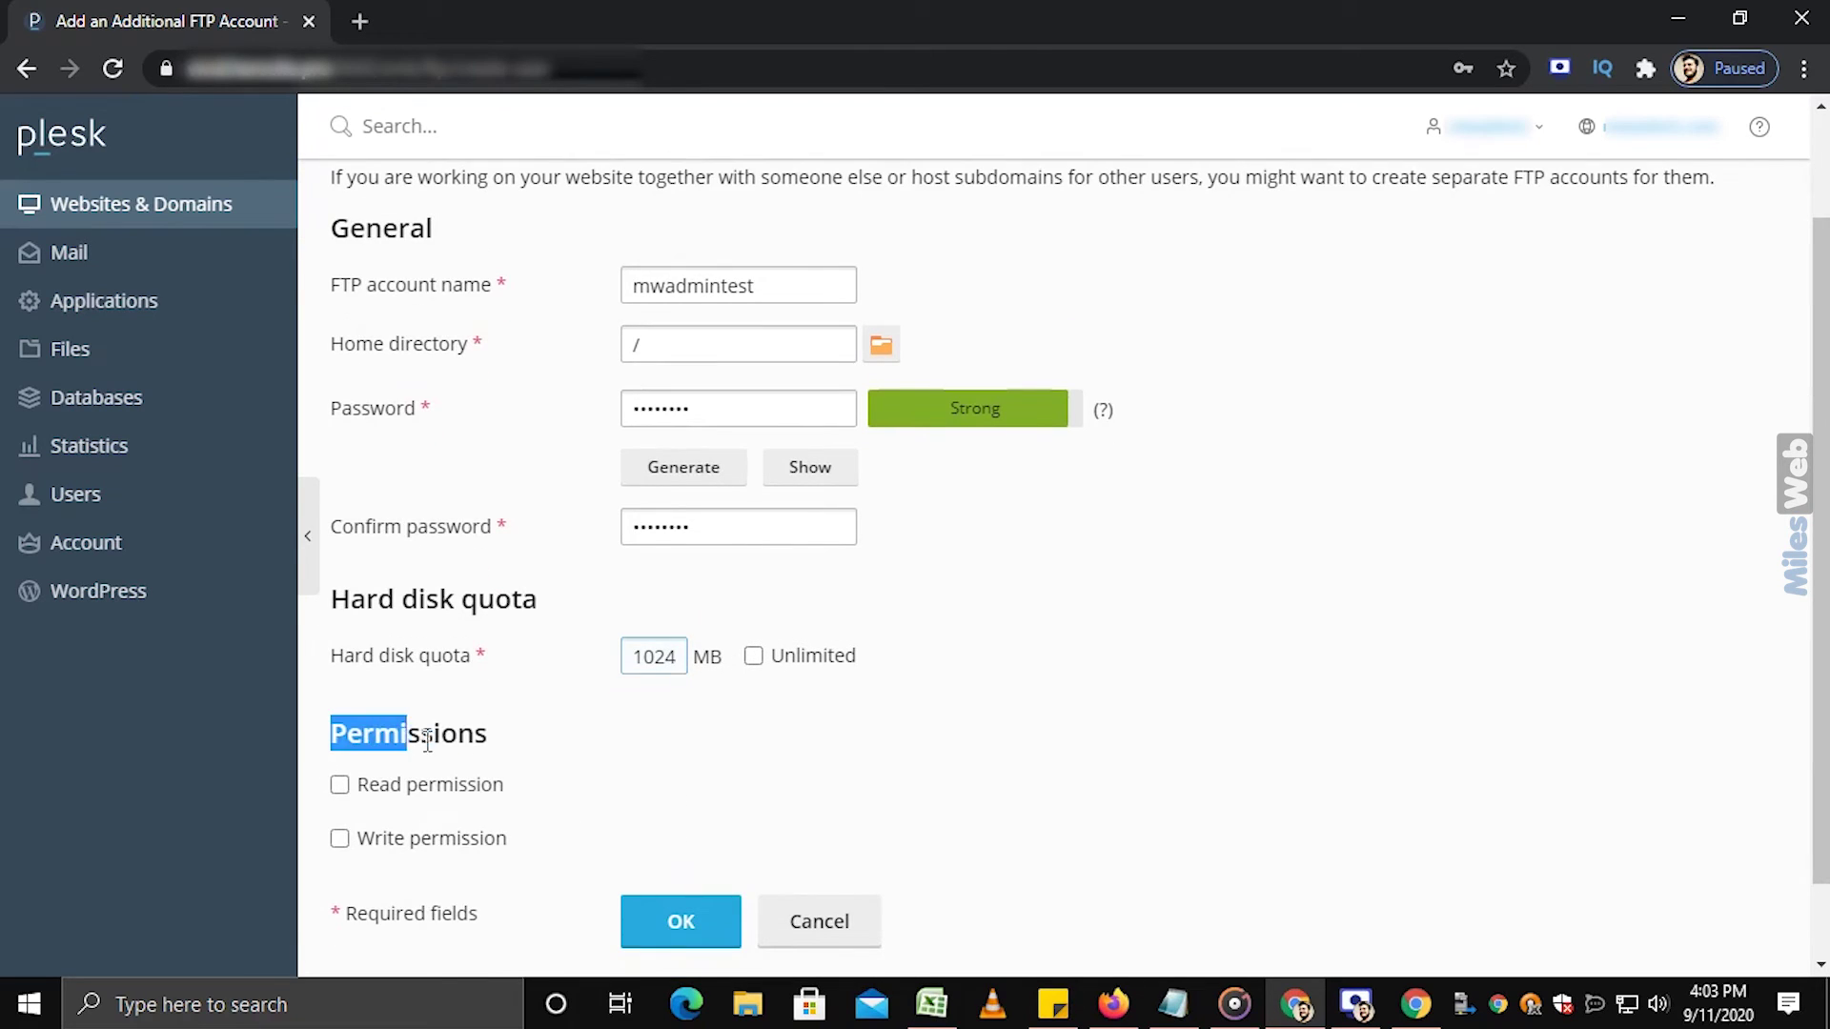
left_click(480, 815)
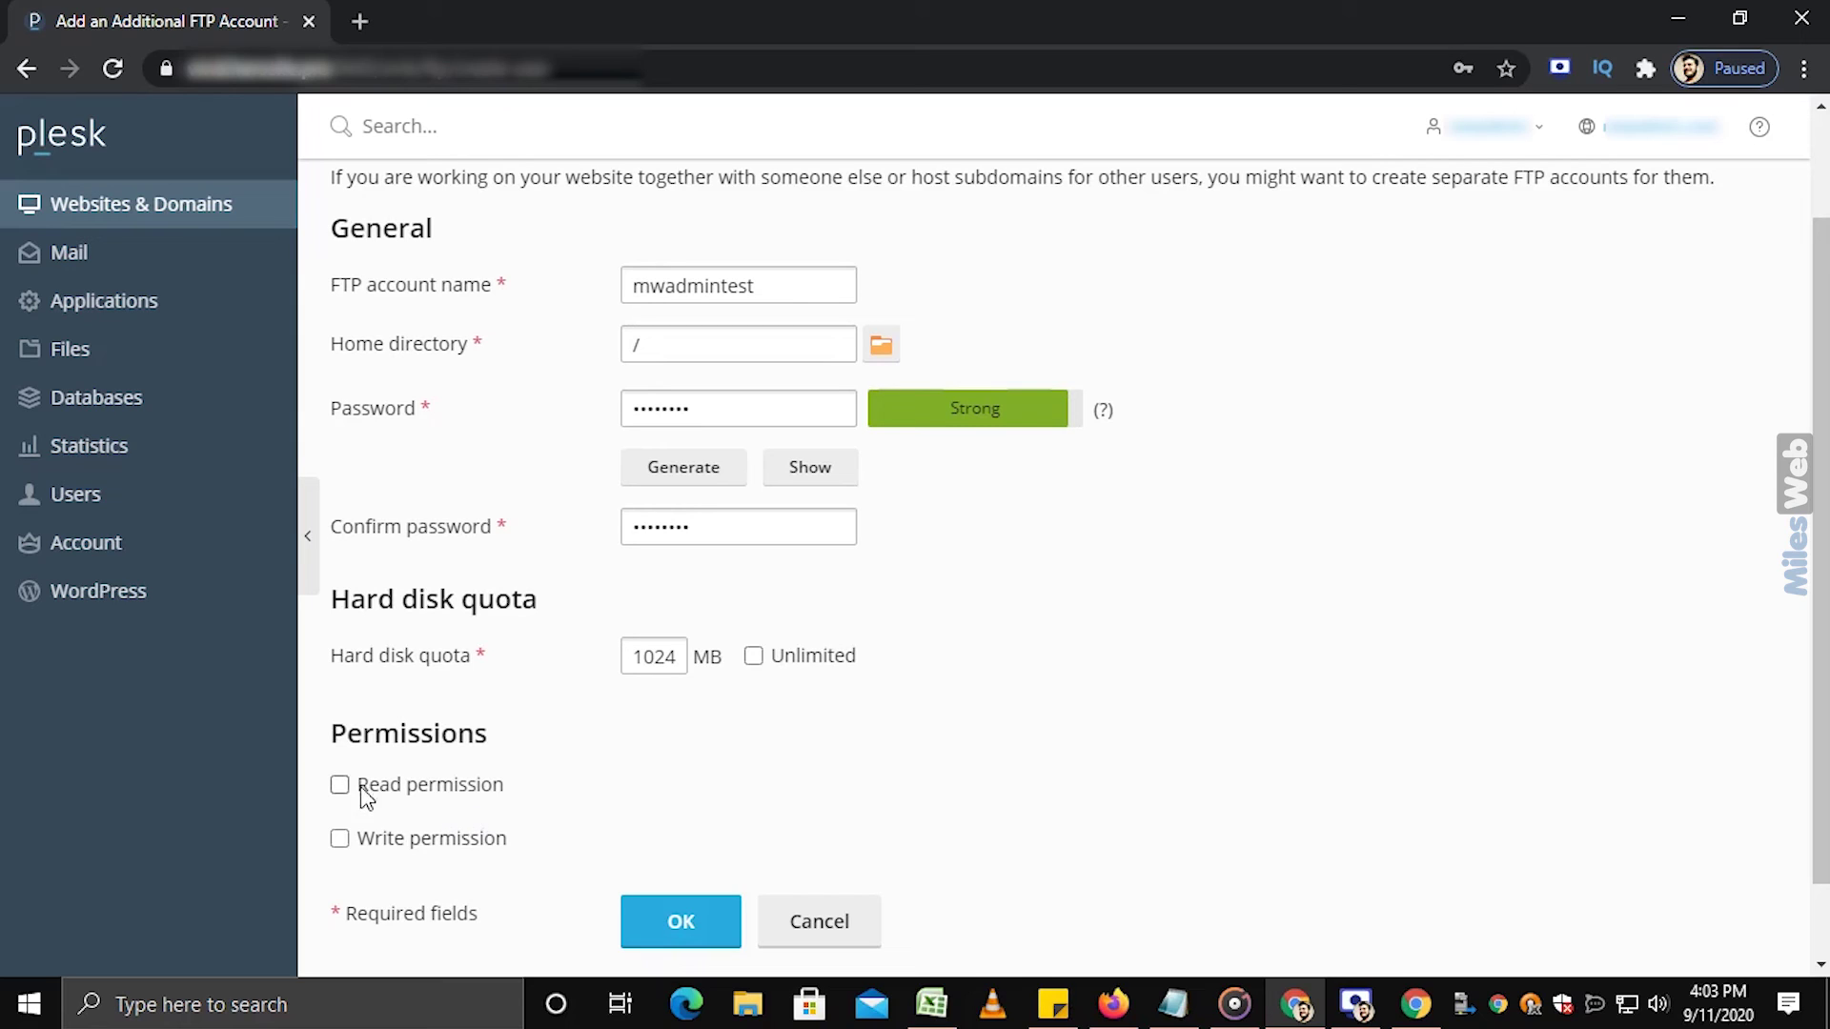
left_click(339, 840)
left_click(672, 924)
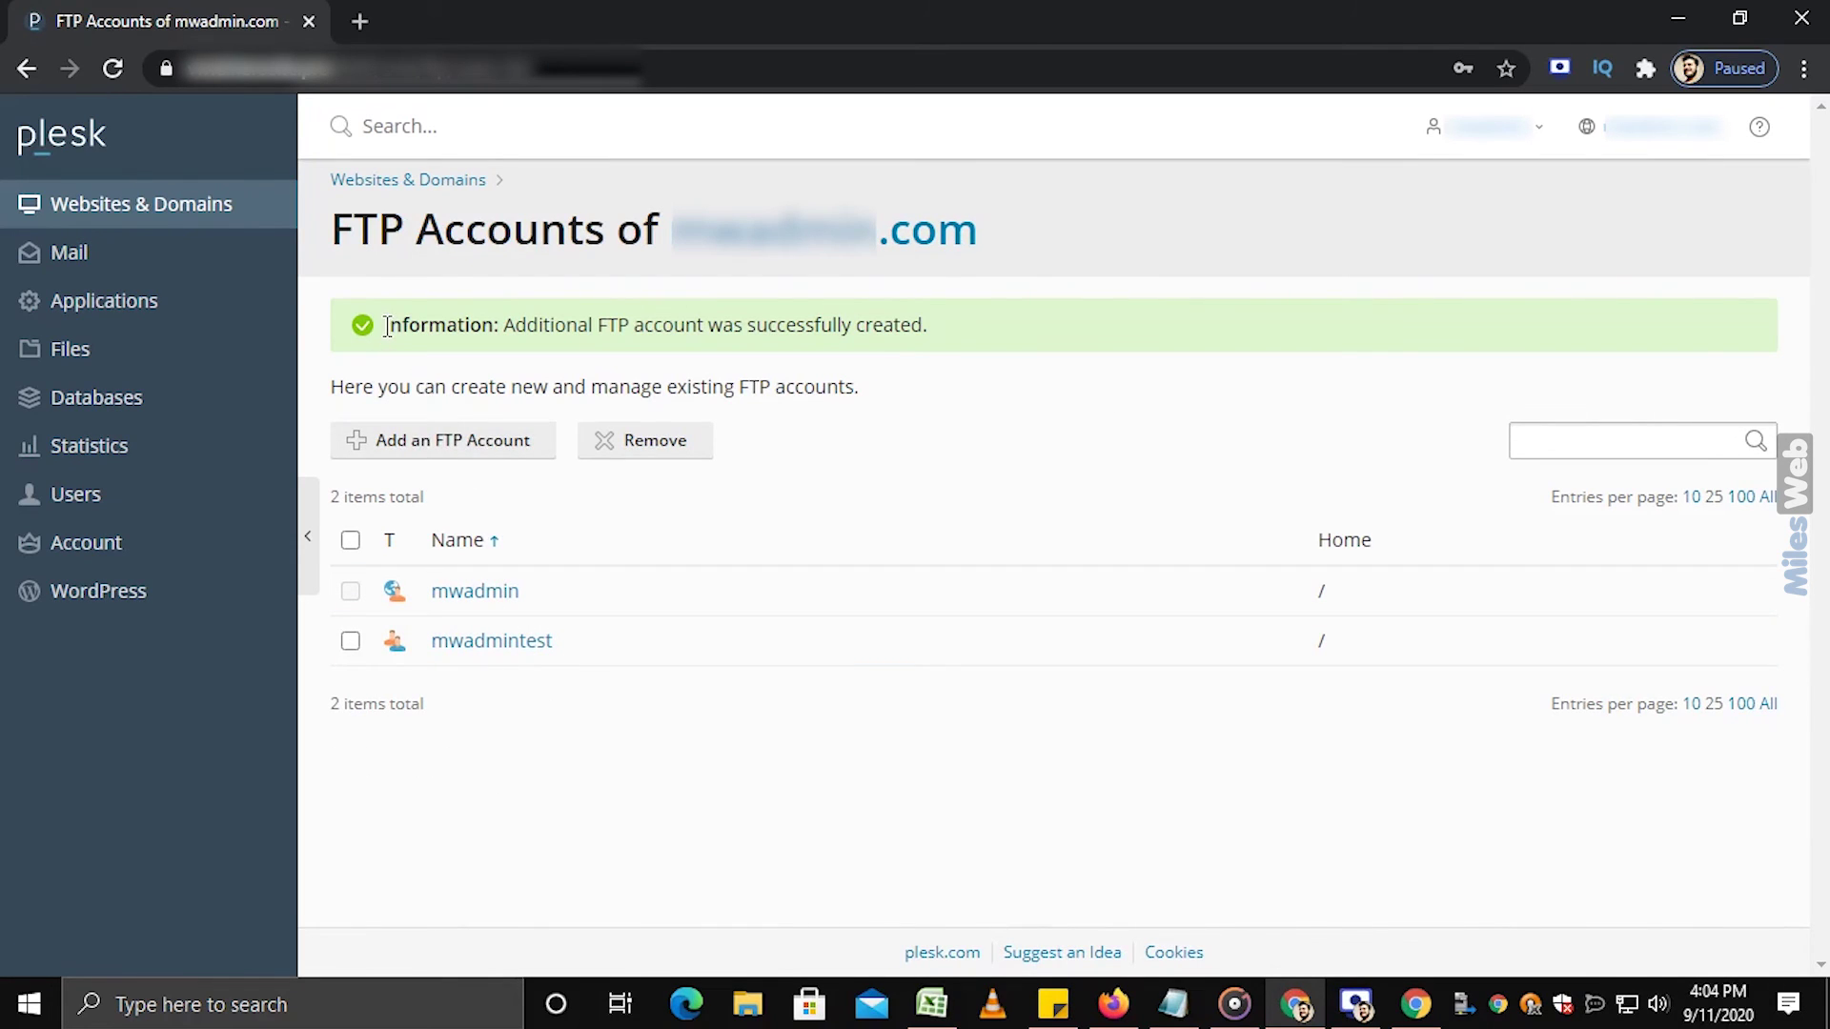
Highlight the green banner confirming mwadmintest was created beside mwadmin
left_click_drag(386, 326, 960, 341)
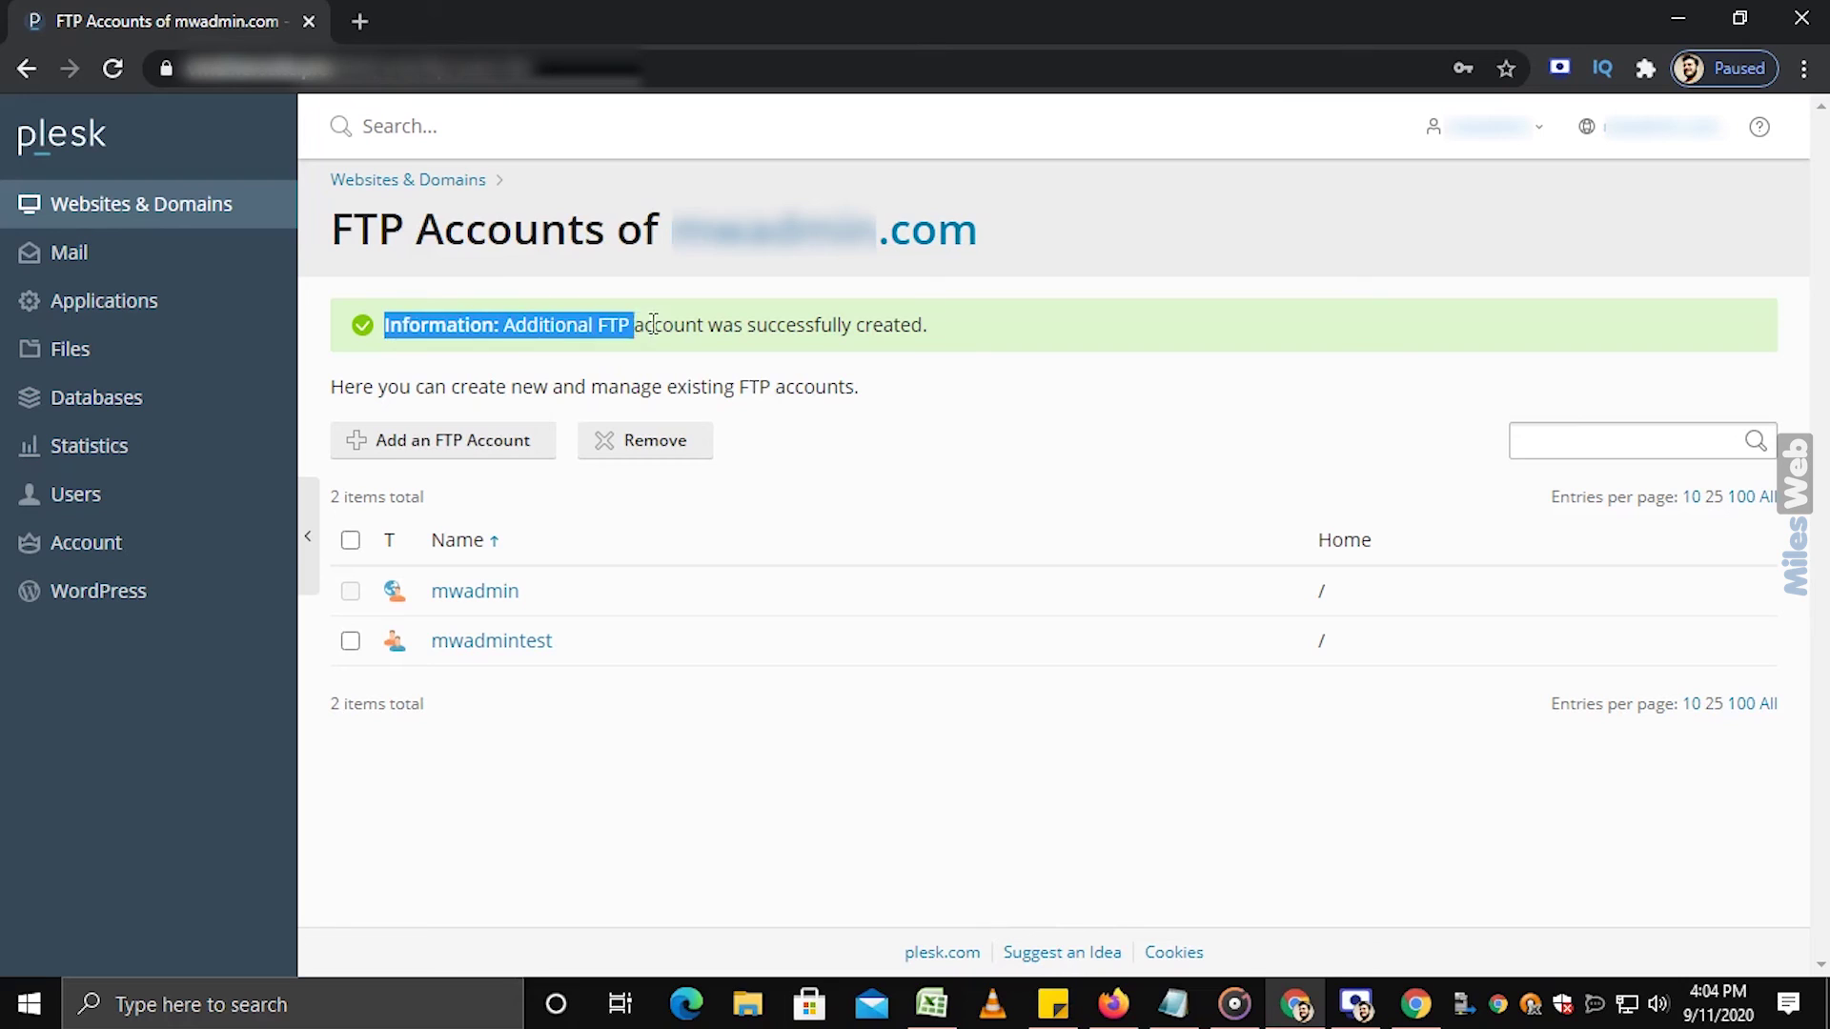
left_click(961, 340)
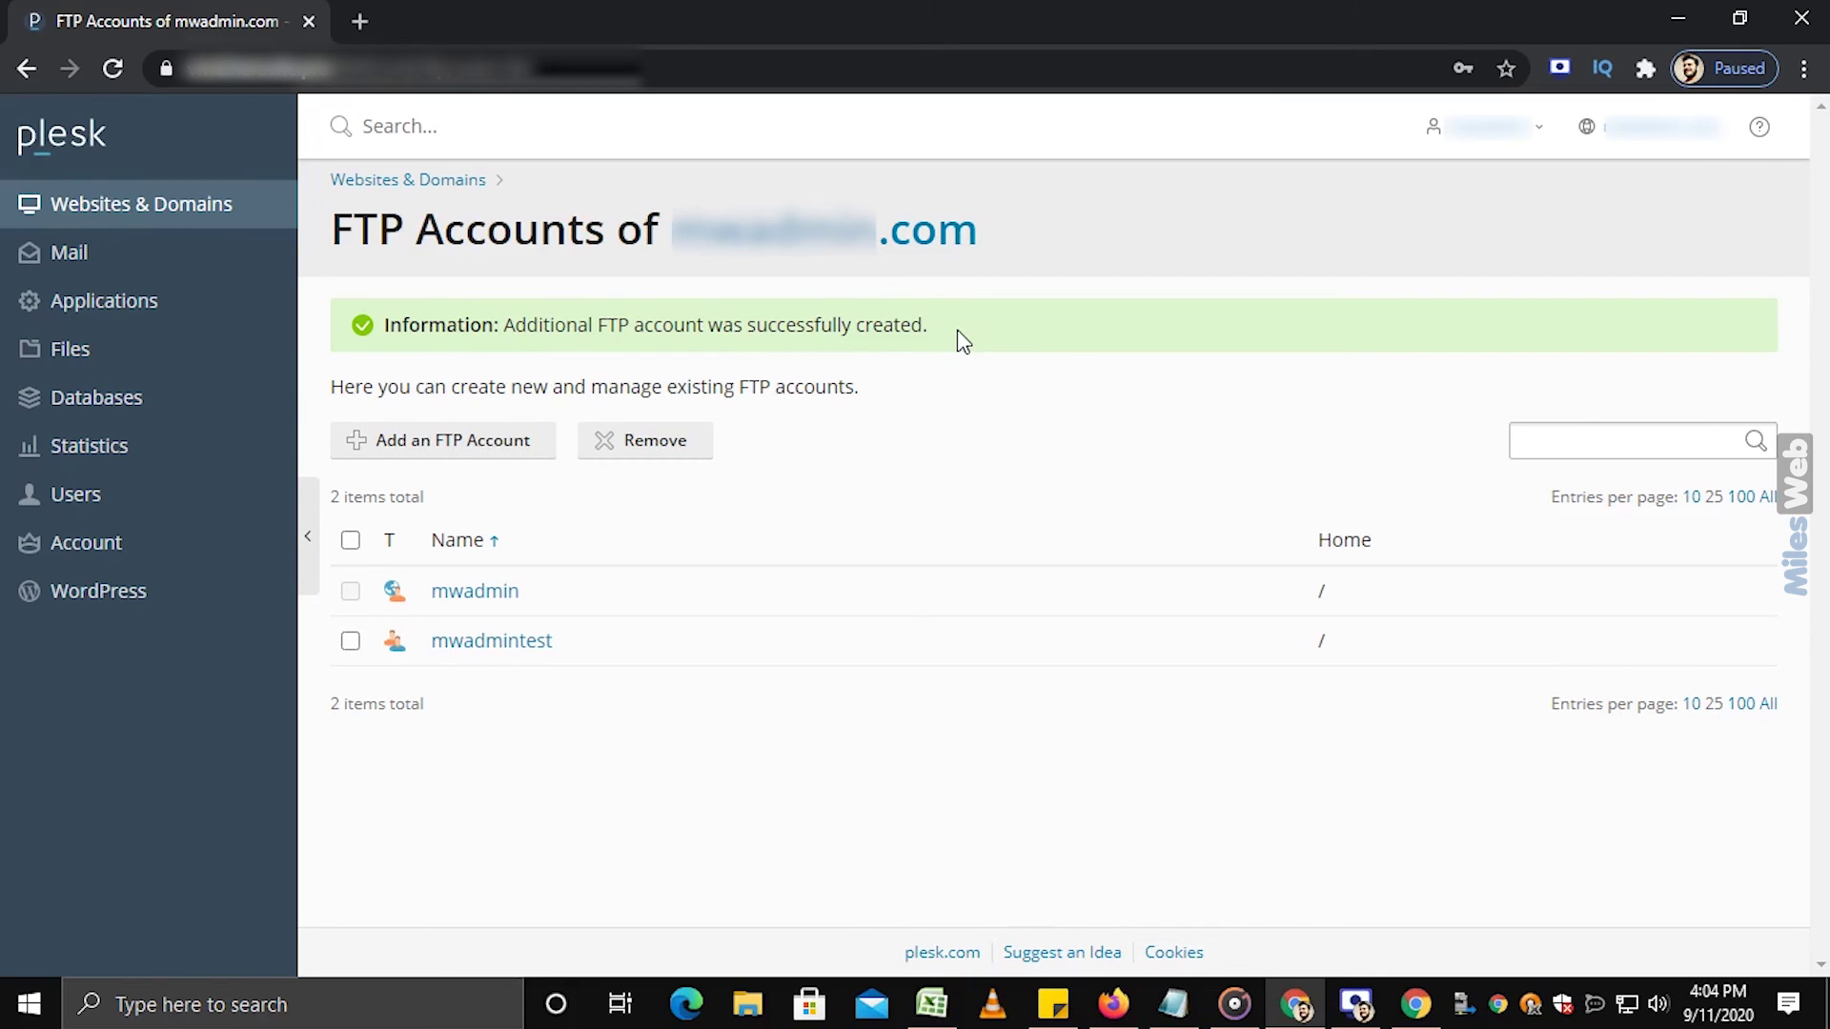